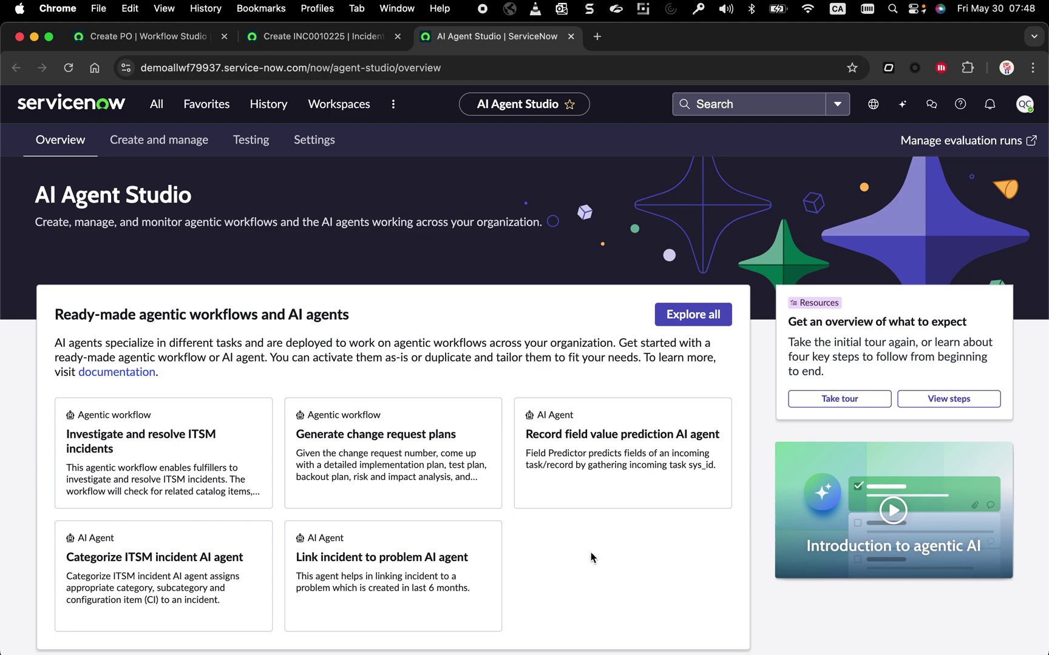
# Step: Switch to the Windows VM desktop and restore the SupplementalMaterials folder window
pyautogui.hotkey('ctrl', 'Right')
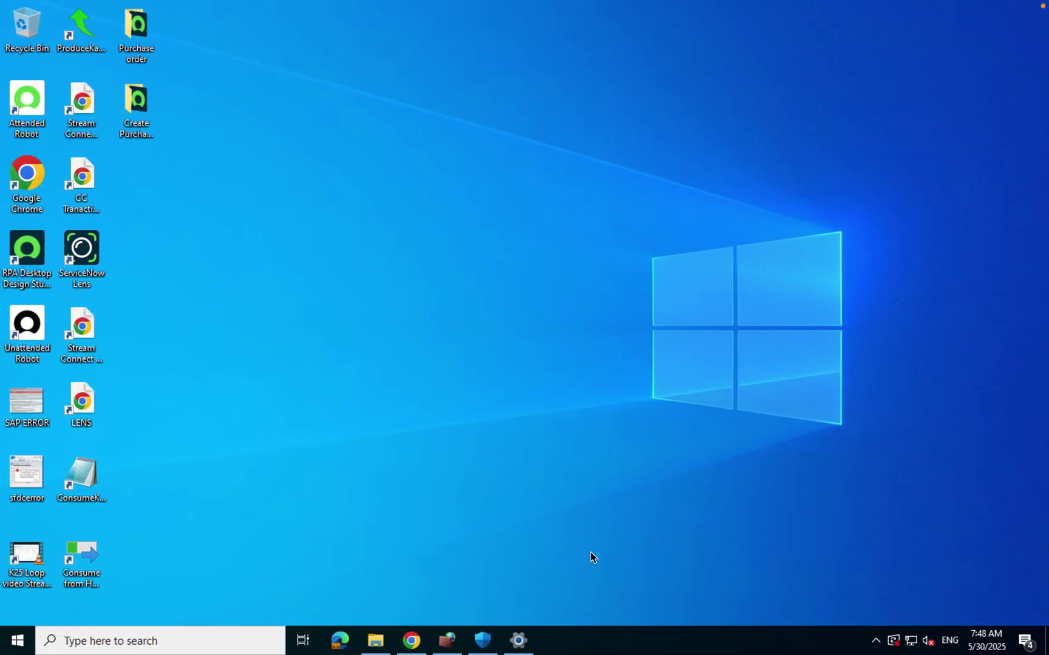
pyautogui.click(15, 345)
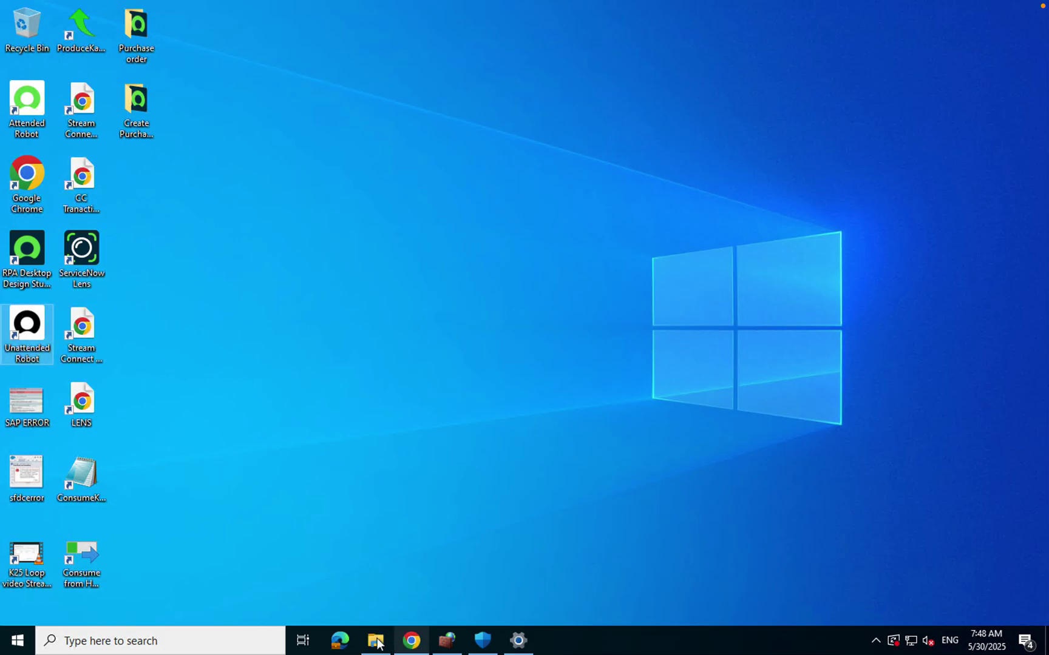
pyautogui.moveTo(377, 643)
pyautogui.click(384, 616)
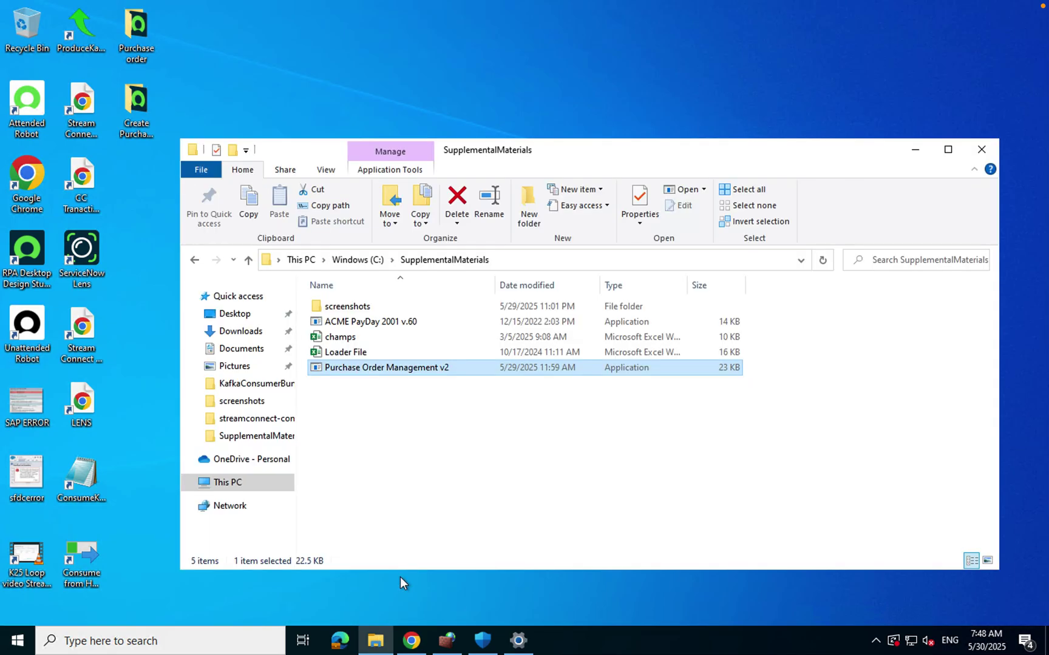
# Step: Launch Purchase Order Management v2 and arrange the ACME order window on the desktop
pyautogui.doubleClick(418, 372)
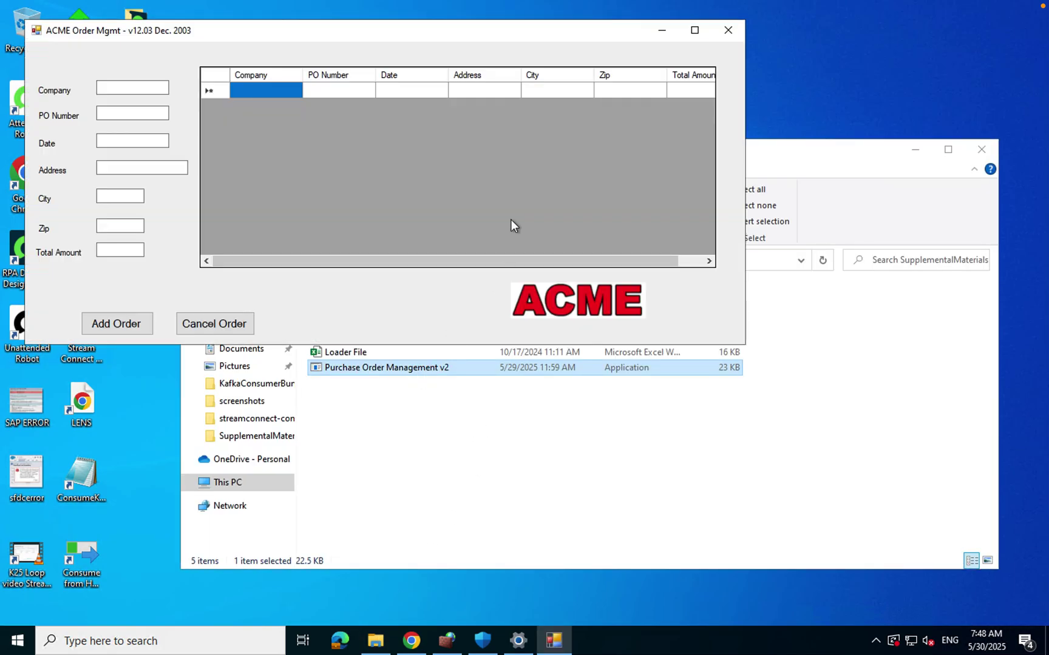
pyautogui.moveTo(475, 35); pyautogui.dragTo(607, 97)
pyautogui.click(917, 153)
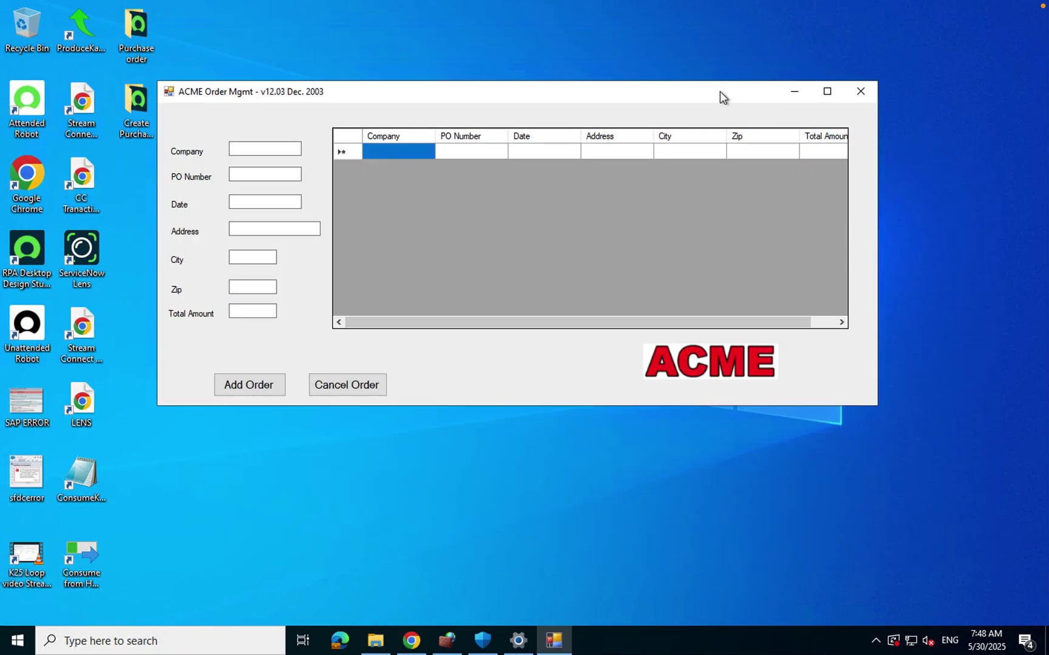
pyautogui.moveTo(721, 91); pyautogui.dragTo(767, 109)
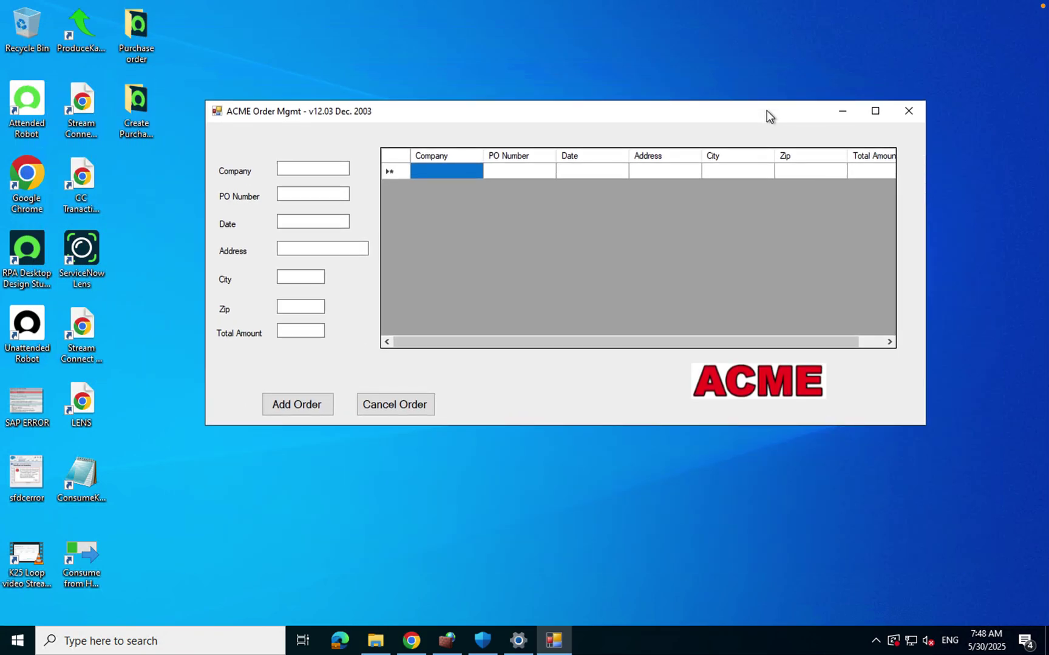
pyautogui.moveTo(767, 111); pyautogui.dragTo(747, 123)
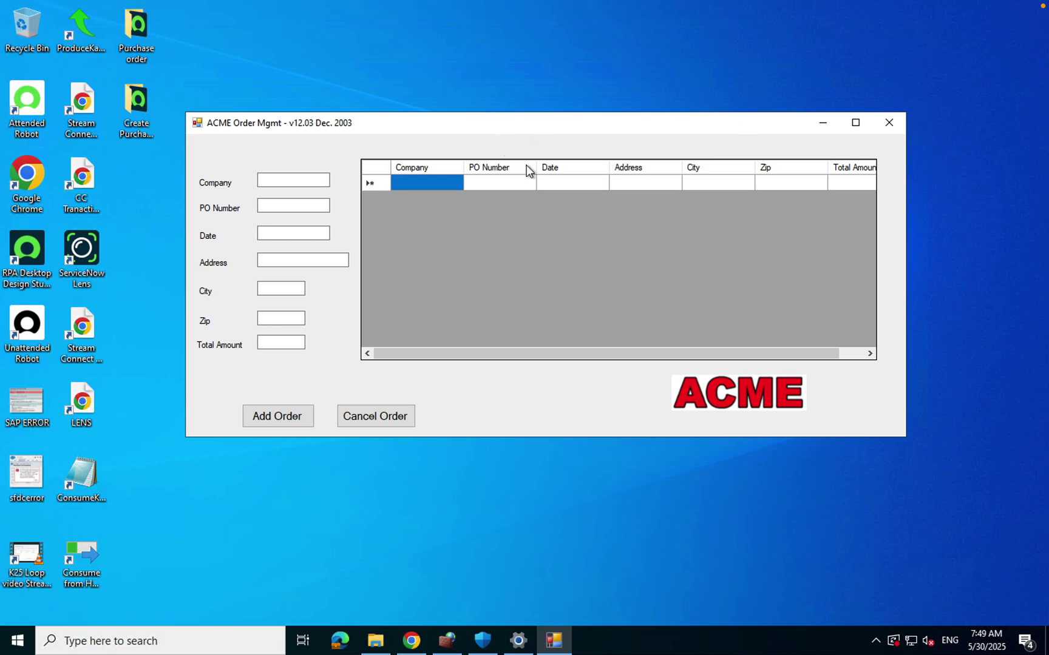
# Step: Enter company ABC, date 225689, address wolf st, city PARIS and zip 787
pyautogui.click(282, 178)
pyautogui.write('ABC')
pyautogui.press('Tab')
pyautogui.click(262, 234)
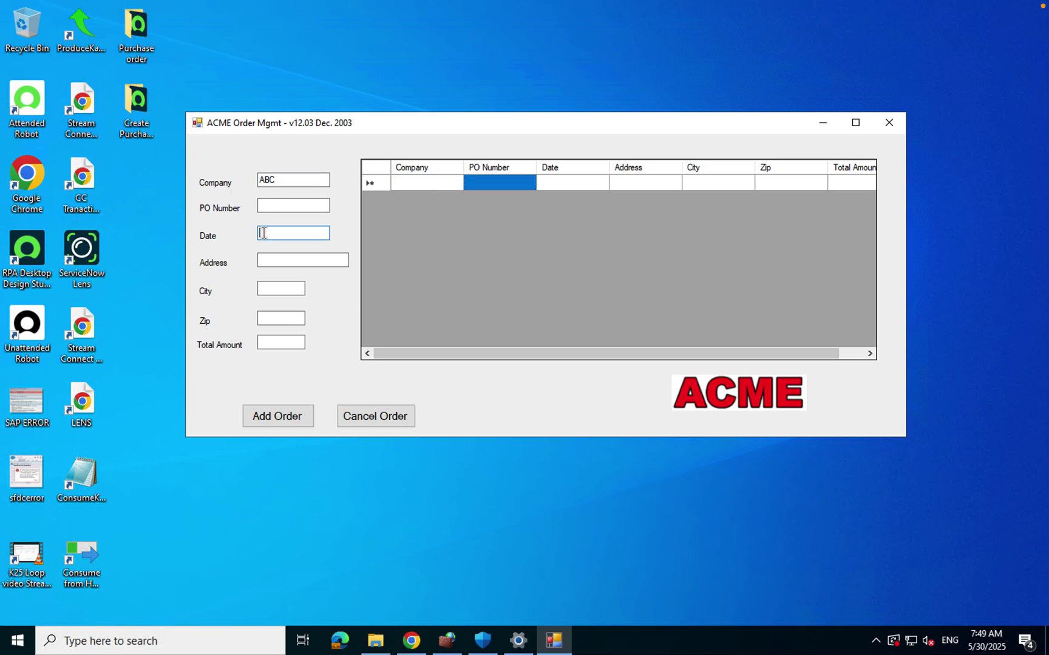
pyautogui.write('225689')
pyautogui.click(280, 258)
pyautogui.write('wolf st')
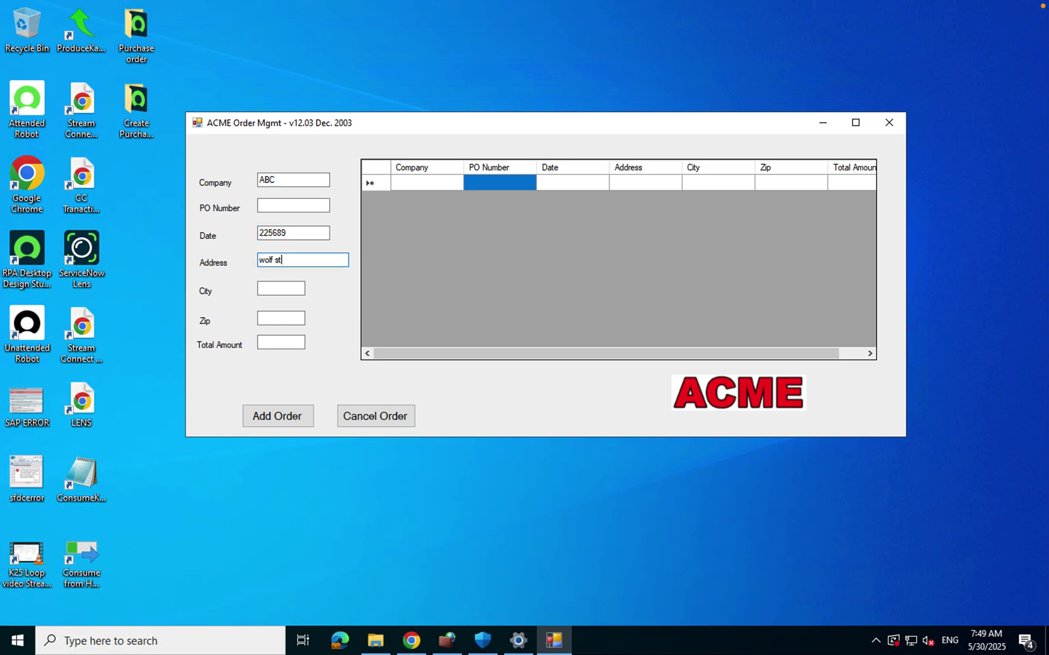
pyautogui.click(281, 289)
pyautogui.write('PARIS')
pyautogui.press('Tab')
pyautogui.write('787')
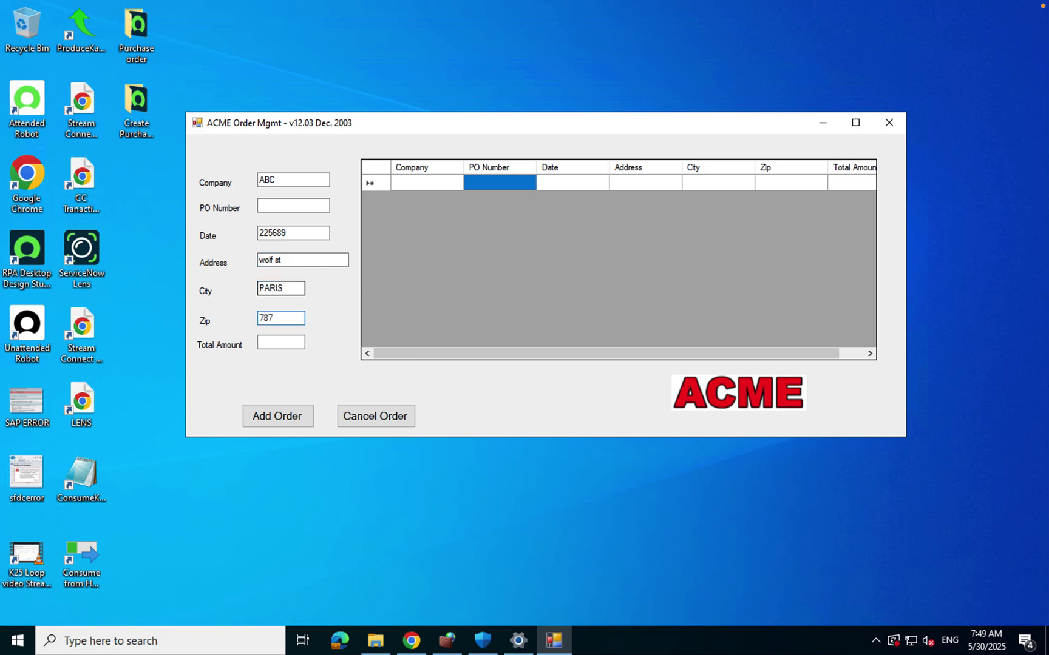
# Step: Enter total amount 5154, add the order to the grid and confirm
pyautogui.click(273, 342)
pyautogui.write('5154')
pyautogui.click(290, 417)
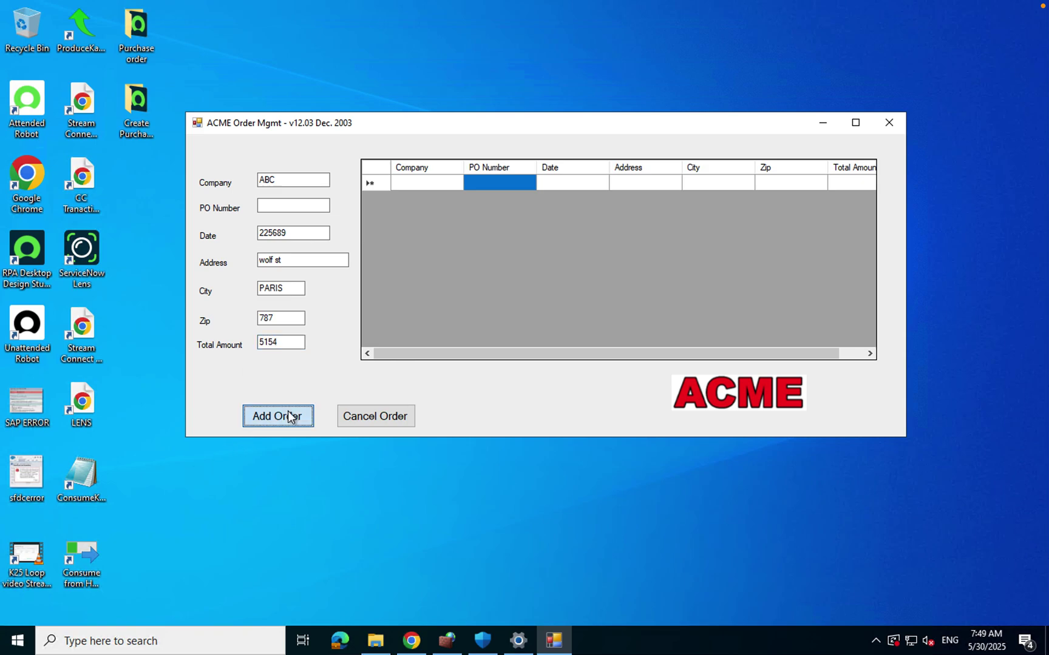
pyautogui.click(546, 367)
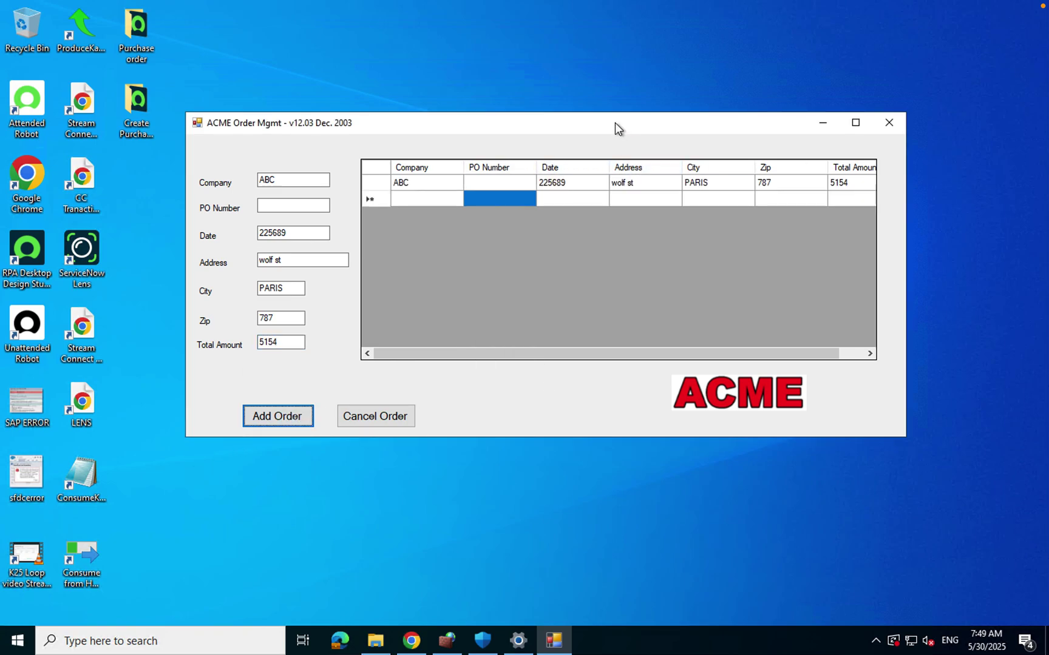
pyautogui.moveTo(615, 123); pyautogui.dragTo(688, 232)
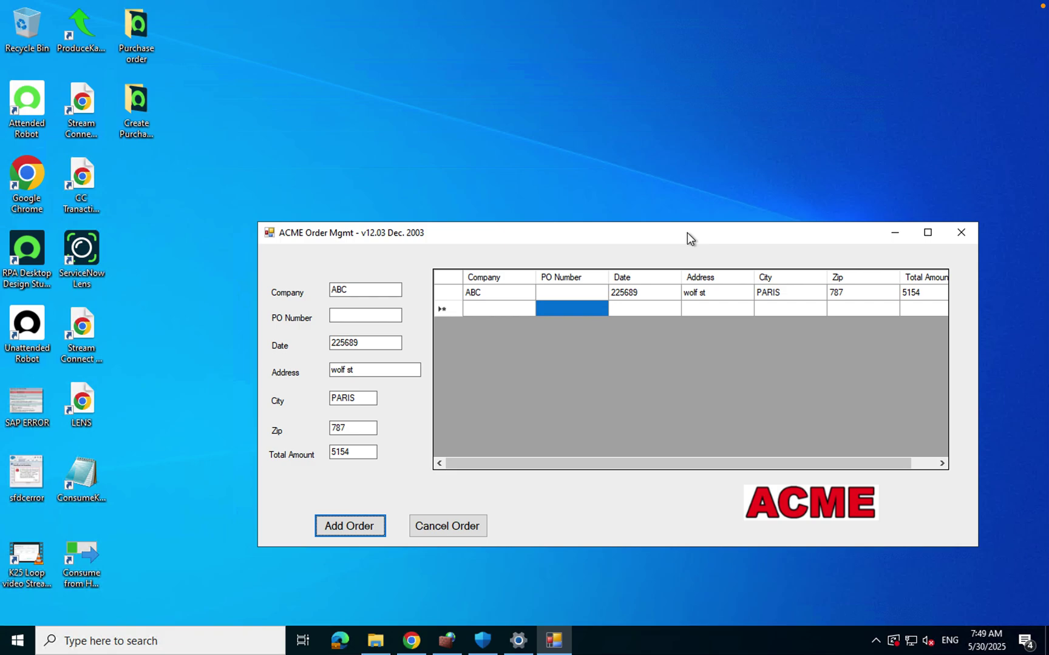
# Step: Close the ACME Order Mgmt window and return to the Mac's Chrome browser
pyautogui.moveTo(688, 233); pyautogui.dragTo(645, 153)
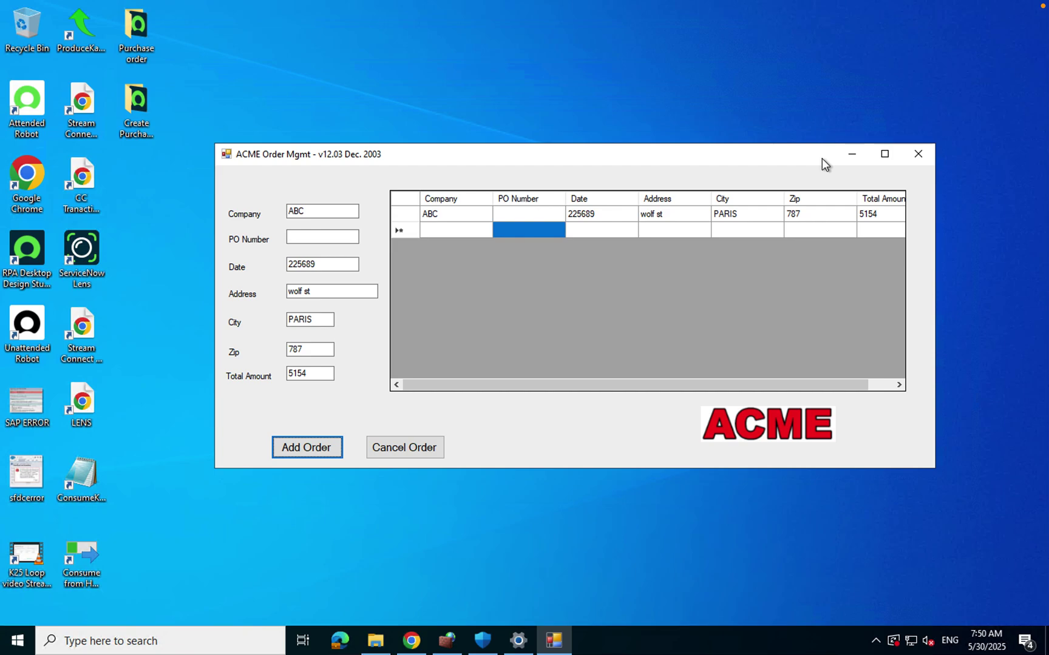
pyautogui.click(923, 160)
pyautogui.hotkey('ctrl', 'Left')
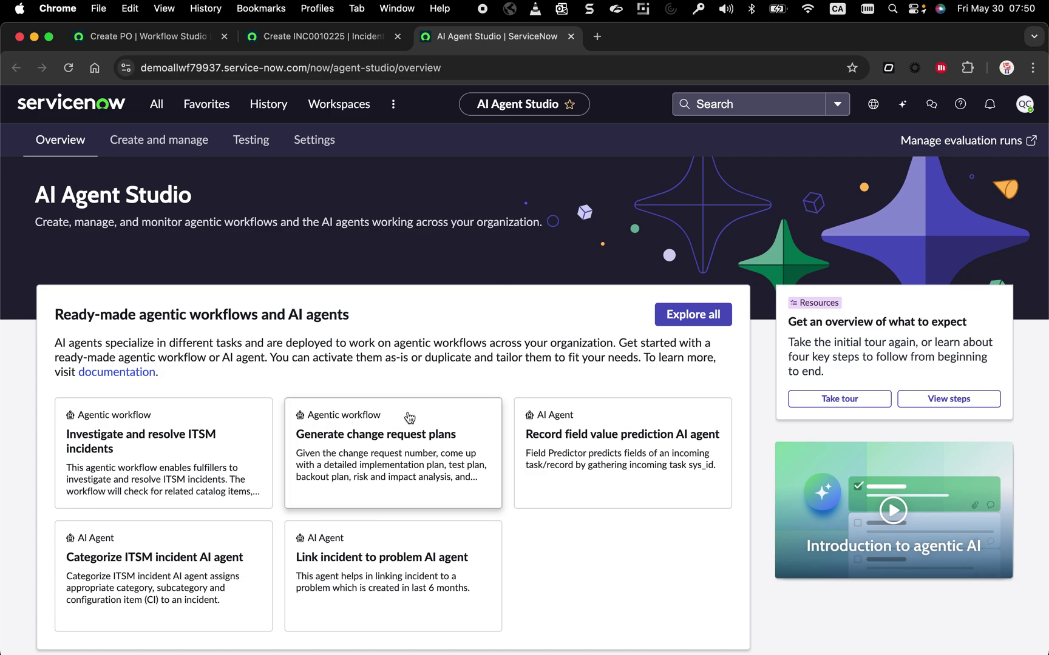
# Step: Scroll the AI Agent Studio Overview page down to the Recent agentic workflows table
pyautogui.hotkey('ctrl', 'Right')
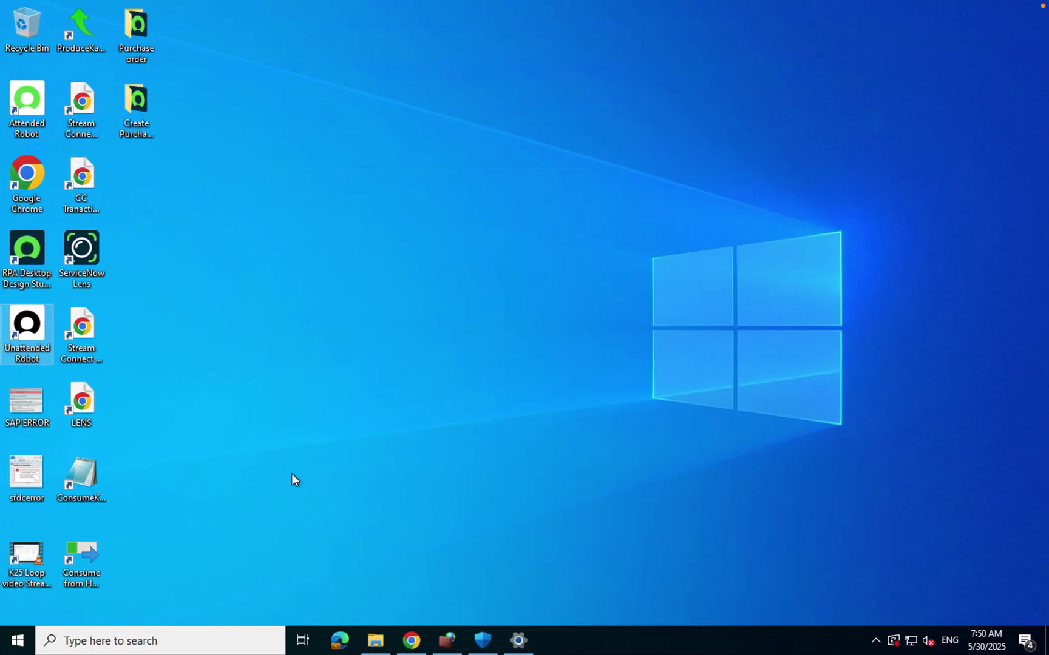
pyautogui.hotkey('ctrl', 'Left')
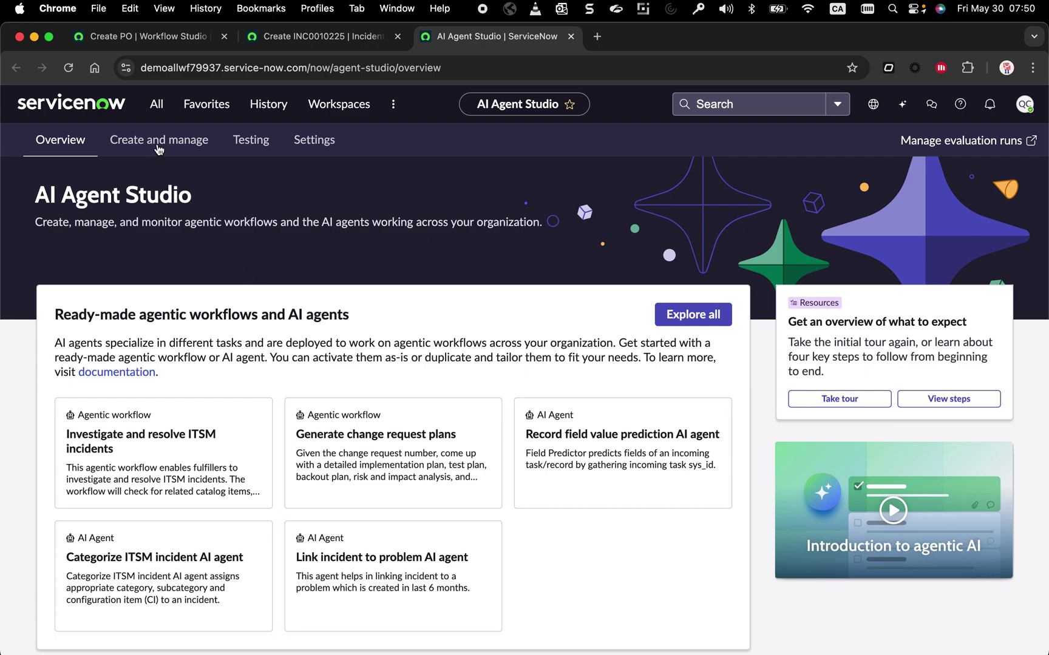
pyautogui.scroll(-10, 278, 311)
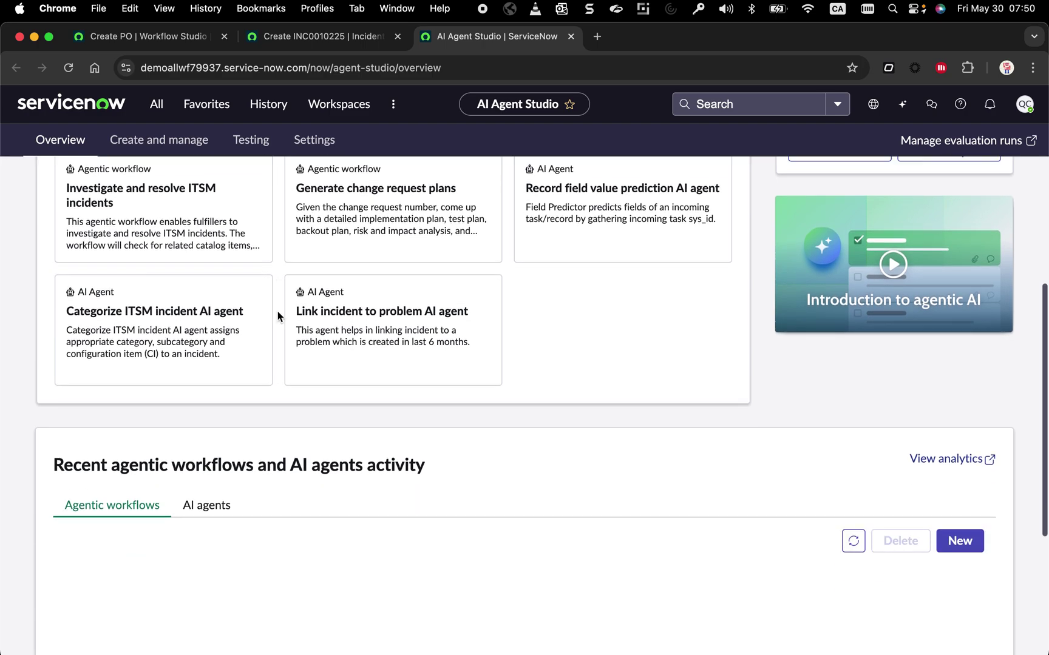
pyautogui.scroll(-4, 278, 316)
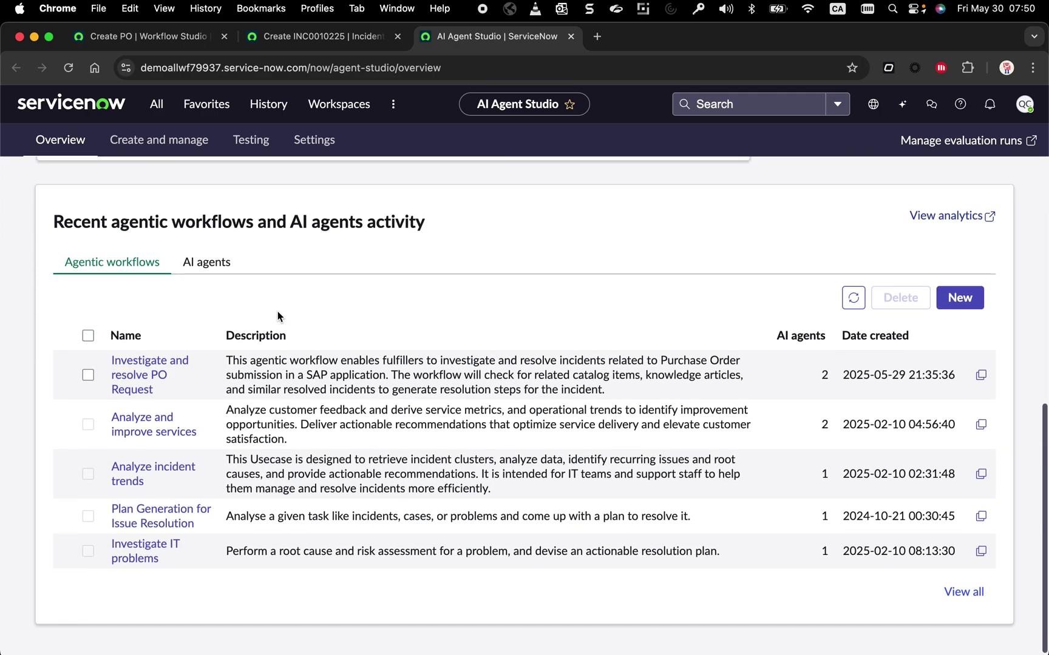
# Step: Open the Investigate and resolve PO Request workflow and scroll to its description
pyautogui.click(155, 381)
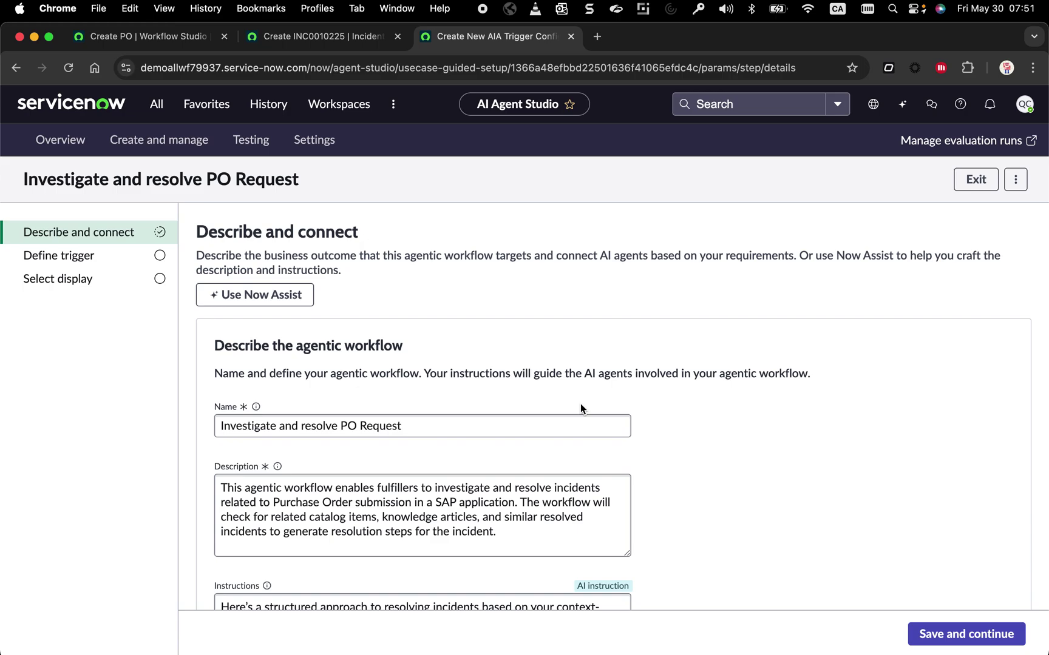
pyautogui.scroll(-3, 450, 366)
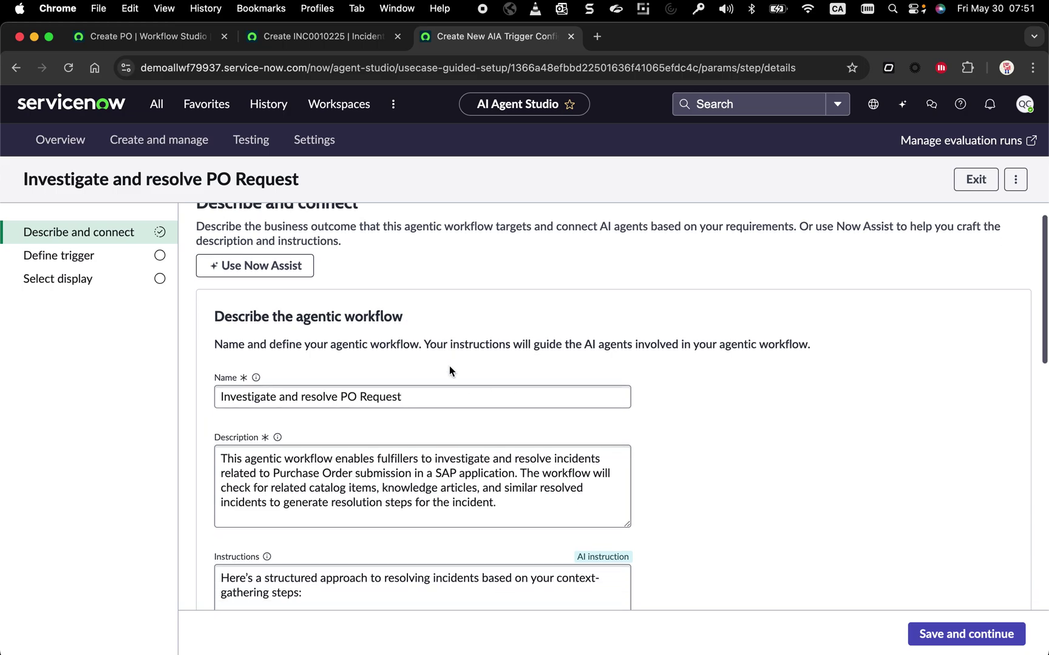
pyautogui.scroll(-4, 449, 370)
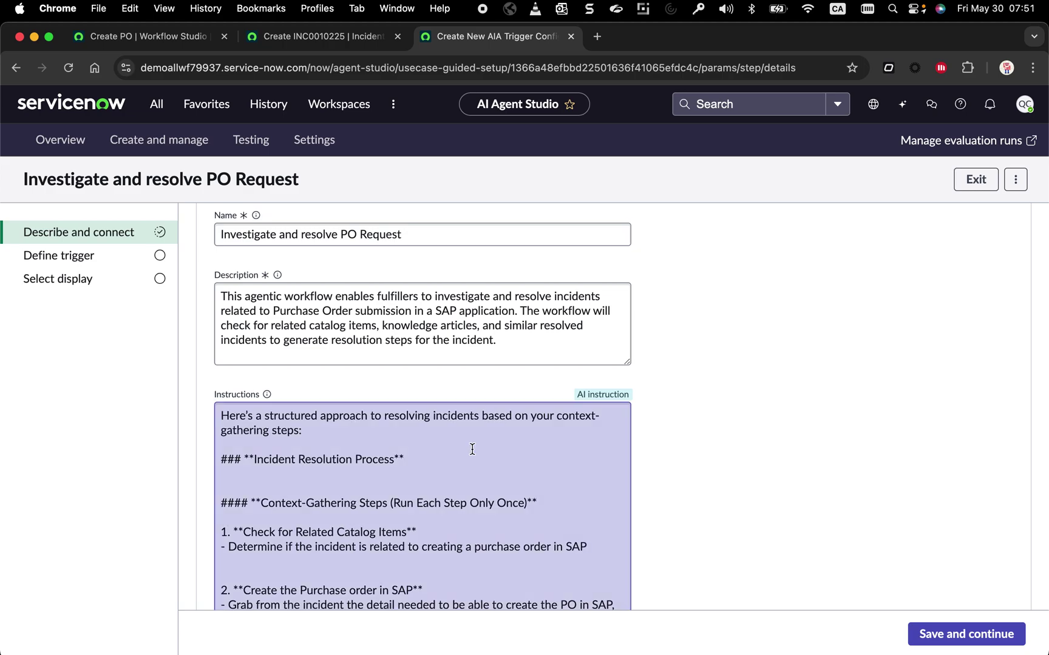
pyautogui.scroll(-1, 336, 475)
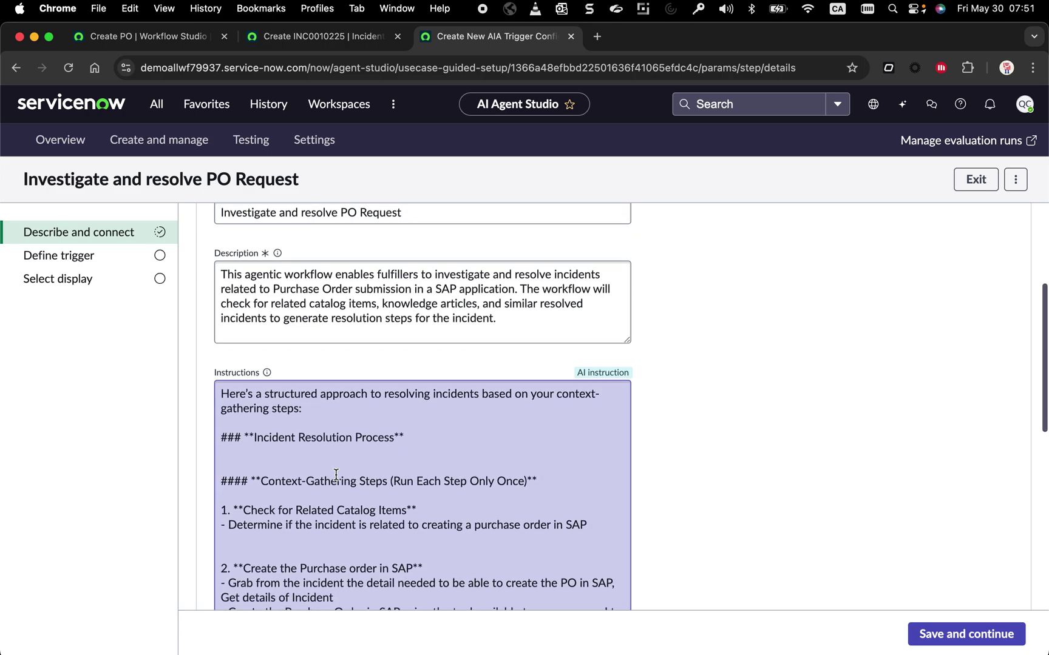
# Step: Highlight and read through the workflow's SAP purchase-order instructions
pyautogui.click(354, 581)
pyautogui.hotkey('ctrl', 'a')
pyautogui.scroll(-3, 339, 567)
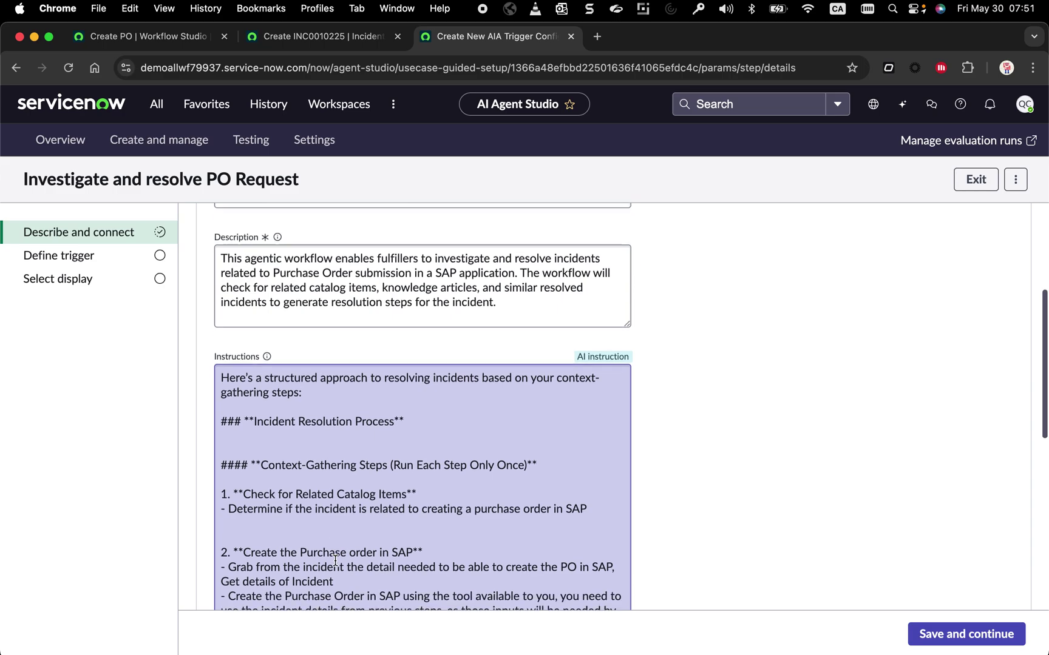
pyautogui.scroll(-1, 335, 562)
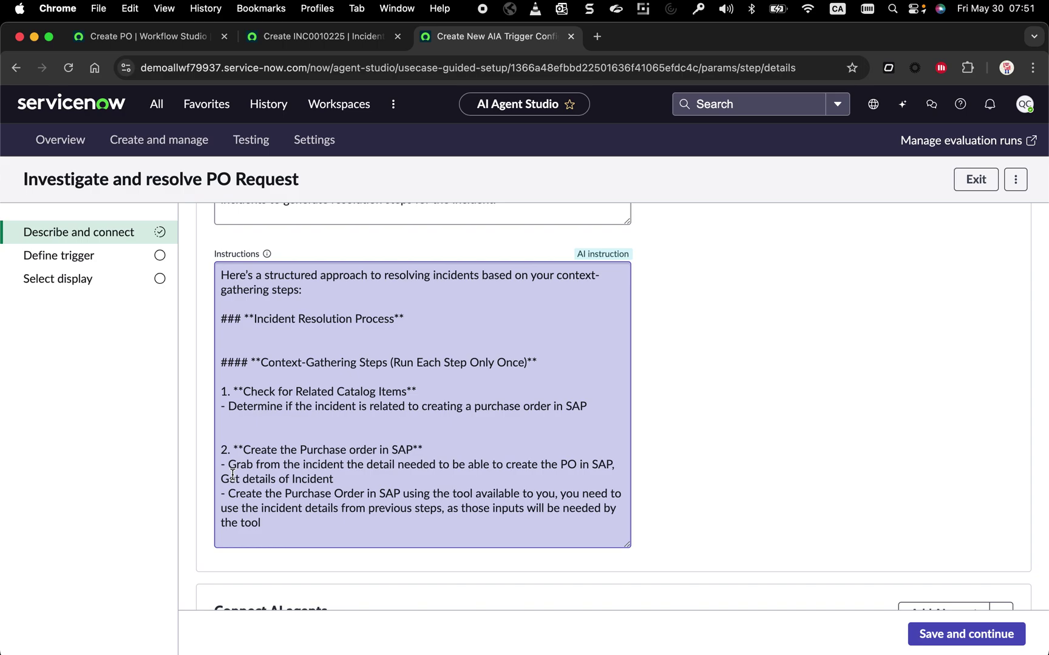
pyautogui.scroll(-3, 233, 474)
pyautogui.click(232, 474)
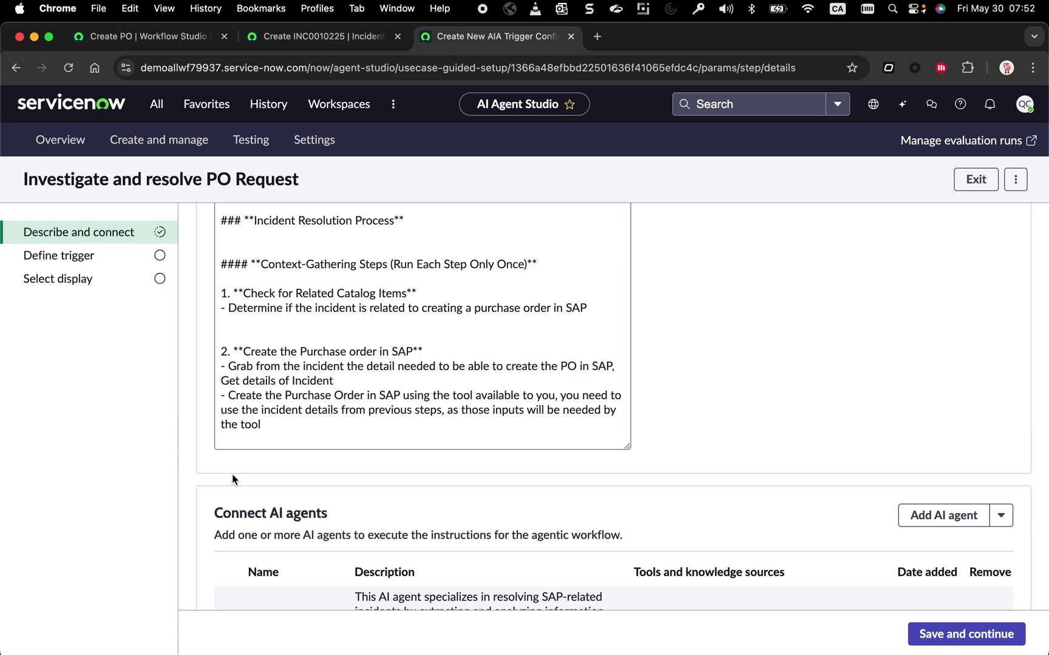
# Step: Scroll past the instructions to the Connect AI agents table listing SAP Incident Resolver
pyautogui.press('super+a')
pyautogui.scroll(-1, 274, 410)
pyautogui.scroll(-2, 274, 410)
pyautogui.click(273, 408)
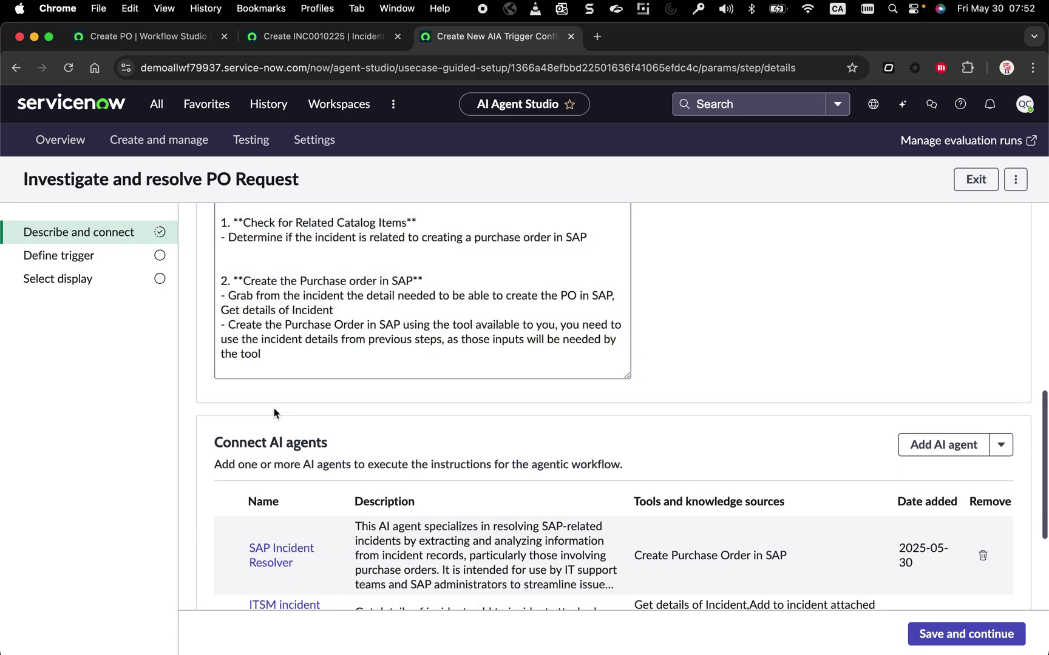
pyautogui.scroll(-3, 595, 441)
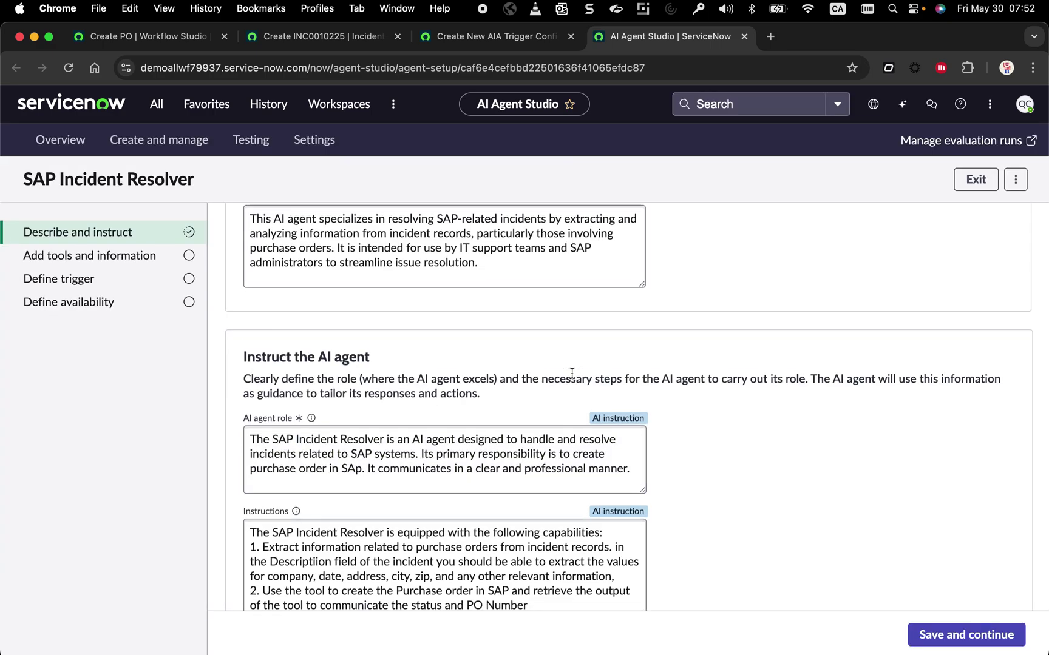
pyautogui.scroll(3, 571, 375)
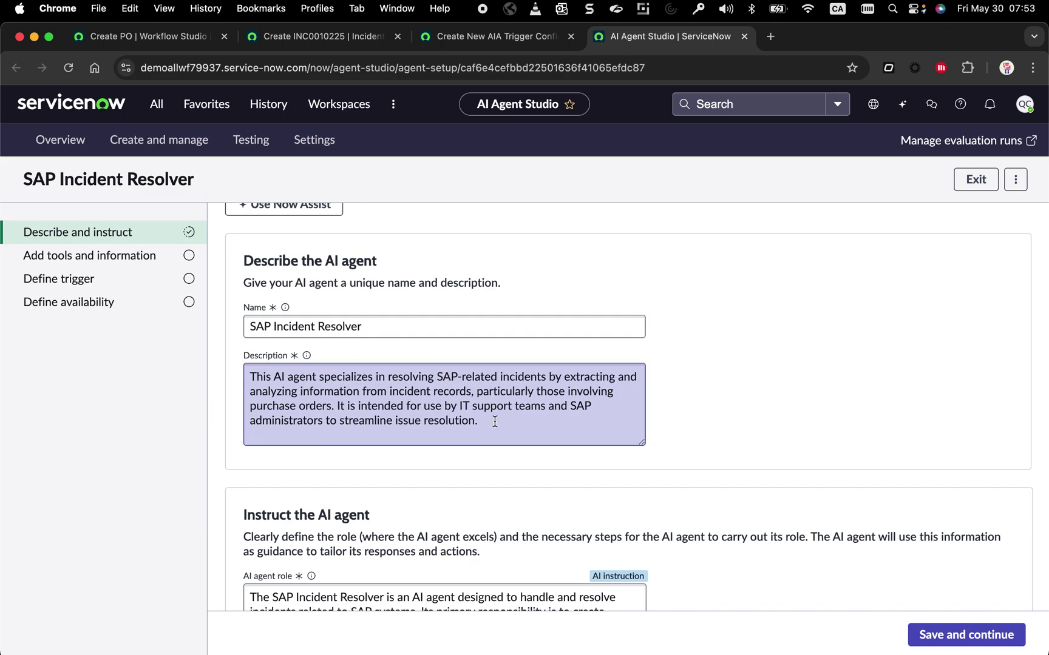
pyautogui.scroll(-1, 494, 421)
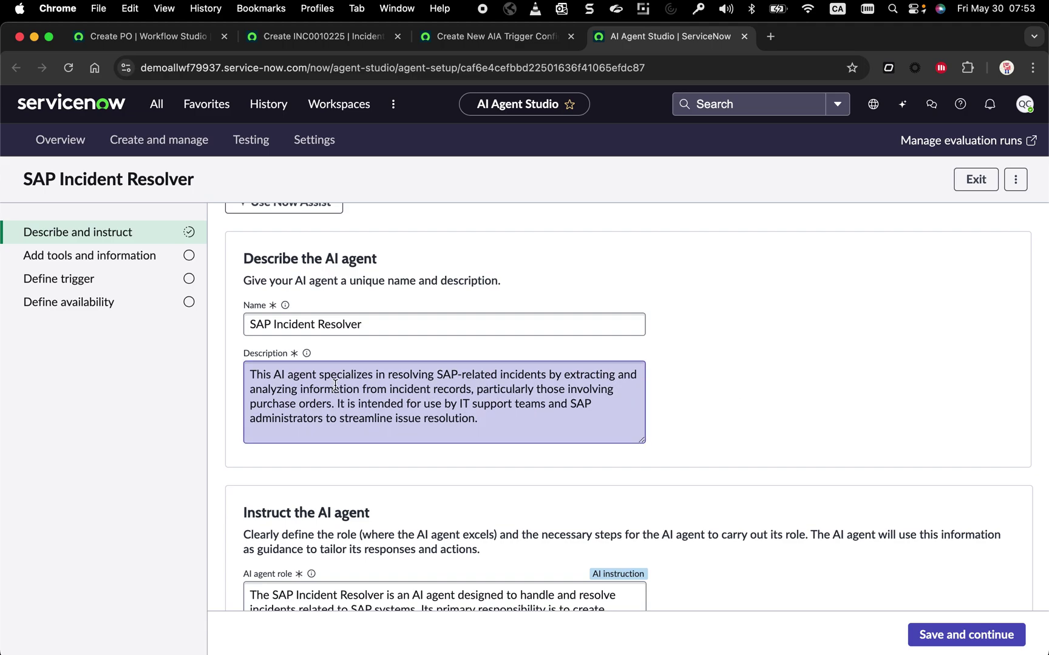
pyautogui.scroll(-5, 335, 385)
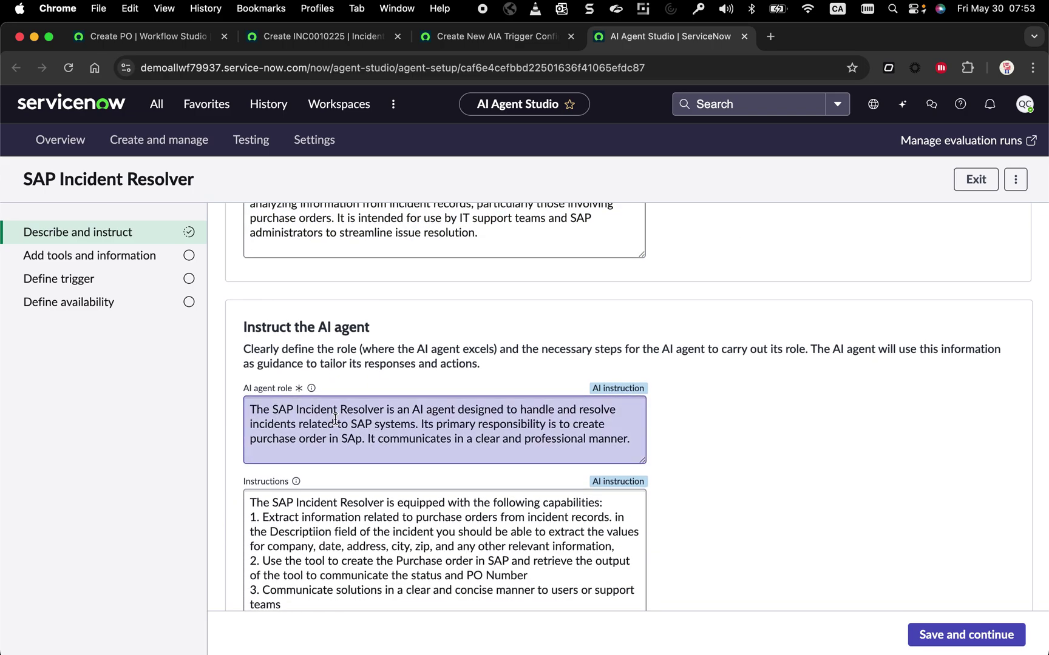
pyautogui.scroll(-2, 335, 419)
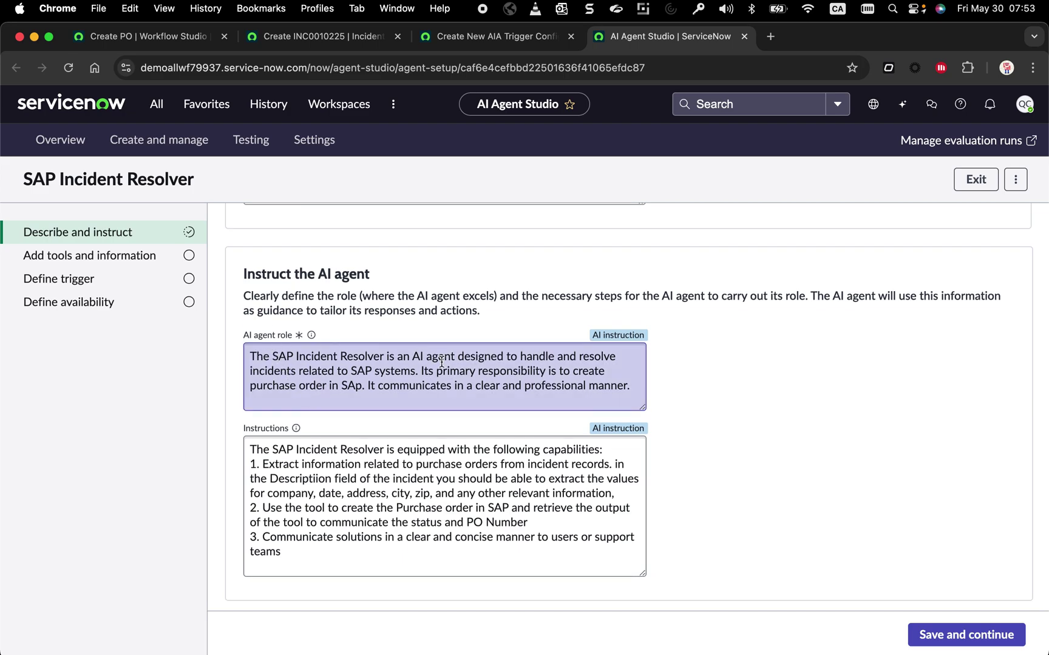
pyautogui.scroll(-1, 424, 380)
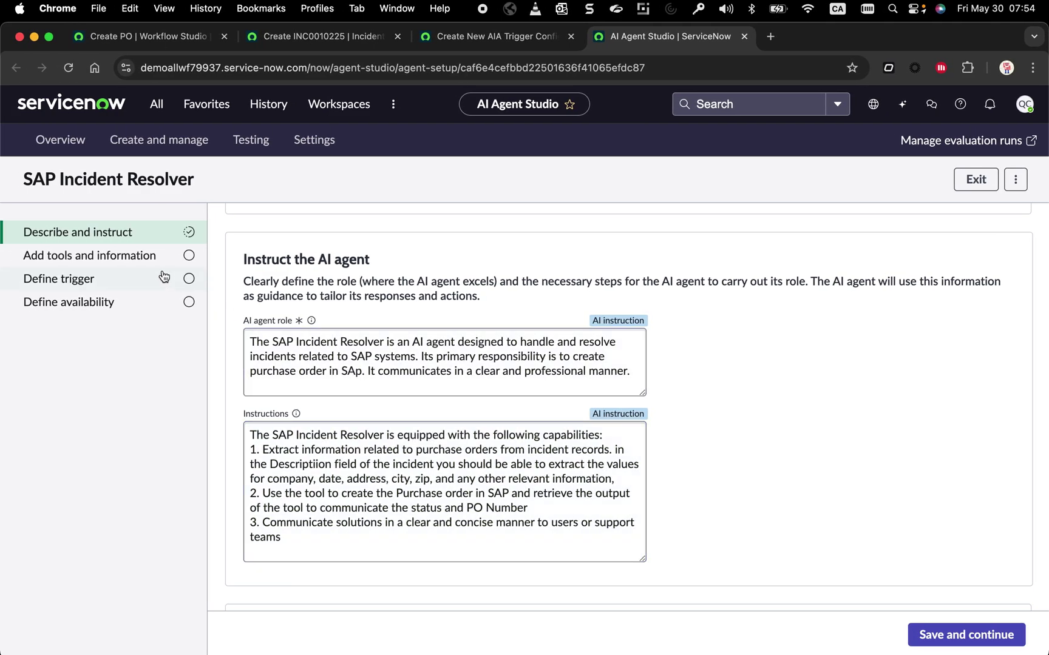
pyautogui.click(138, 276)
# Step: Go to the agent's Add tools and information step and list the addable tool types
pyautogui.click(138, 259)
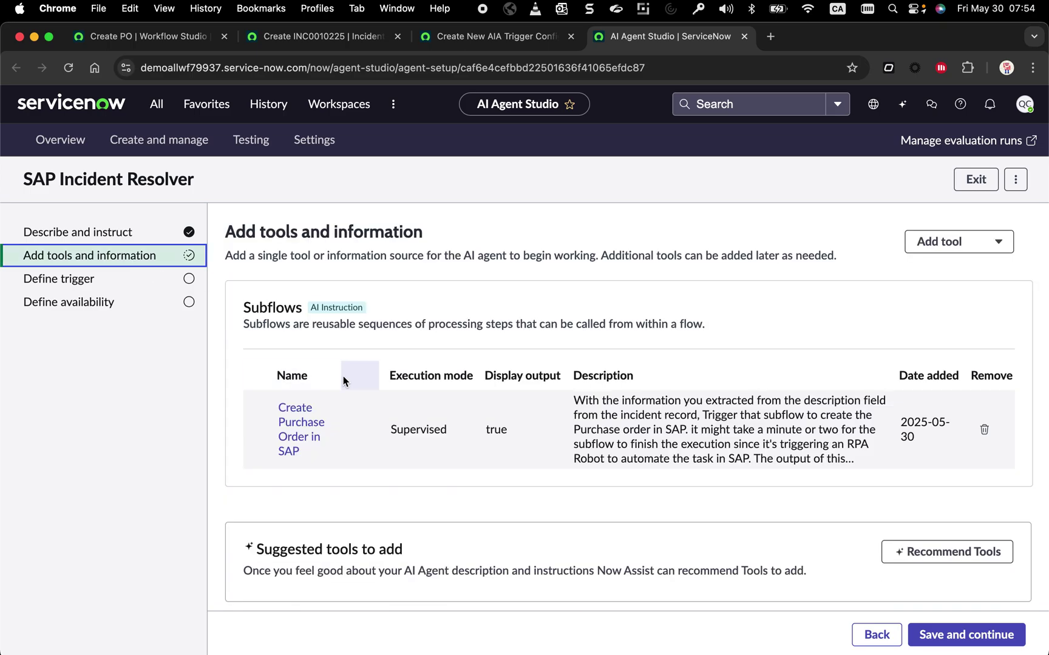
pyautogui.scroll(-1, 343, 376)
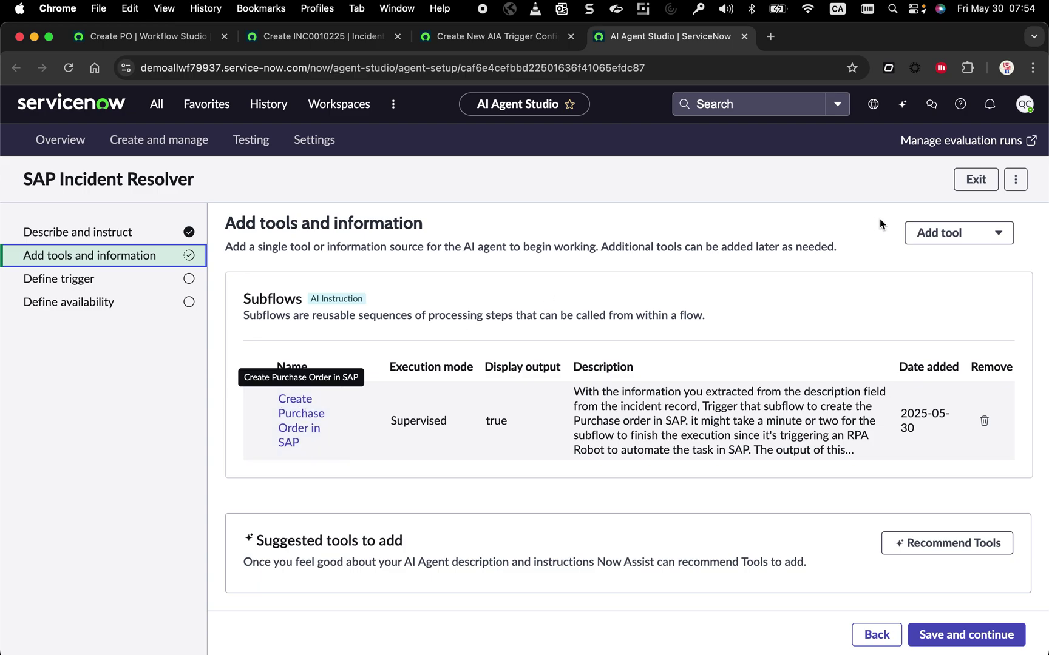
pyautogui.click(964, 235)
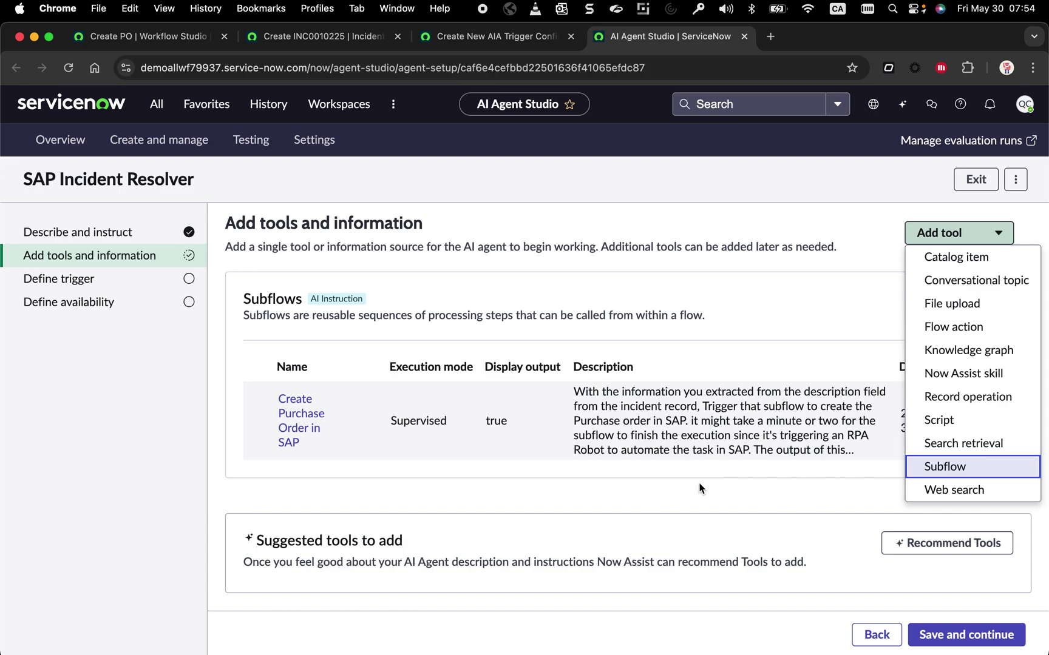
pyautogui.hotkey('ctrl', 'Right')
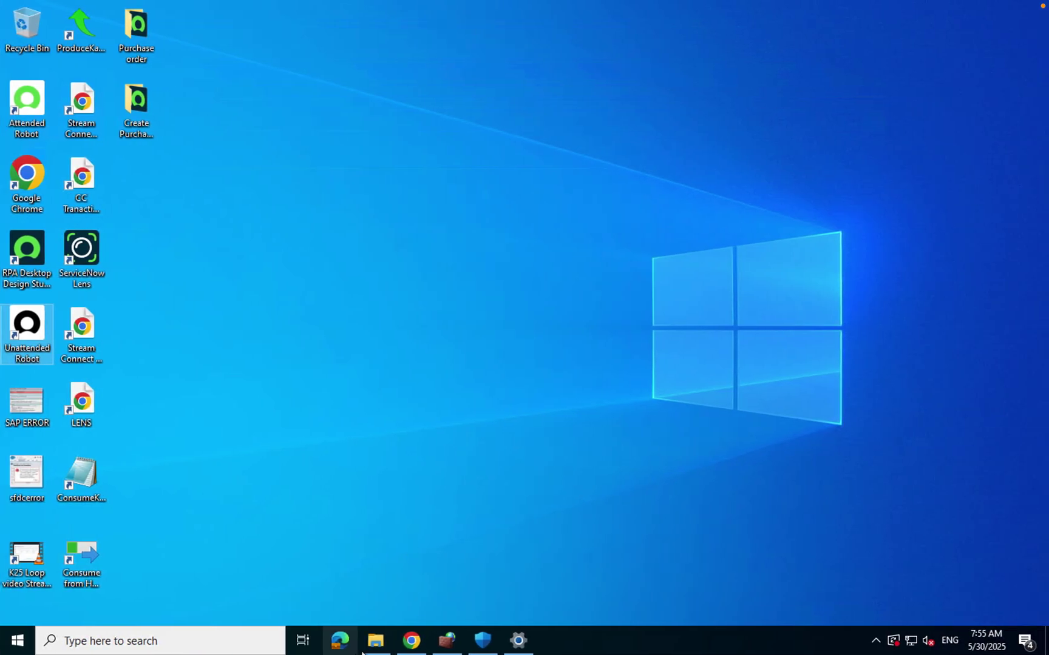
pyautogui.click(376, 643)
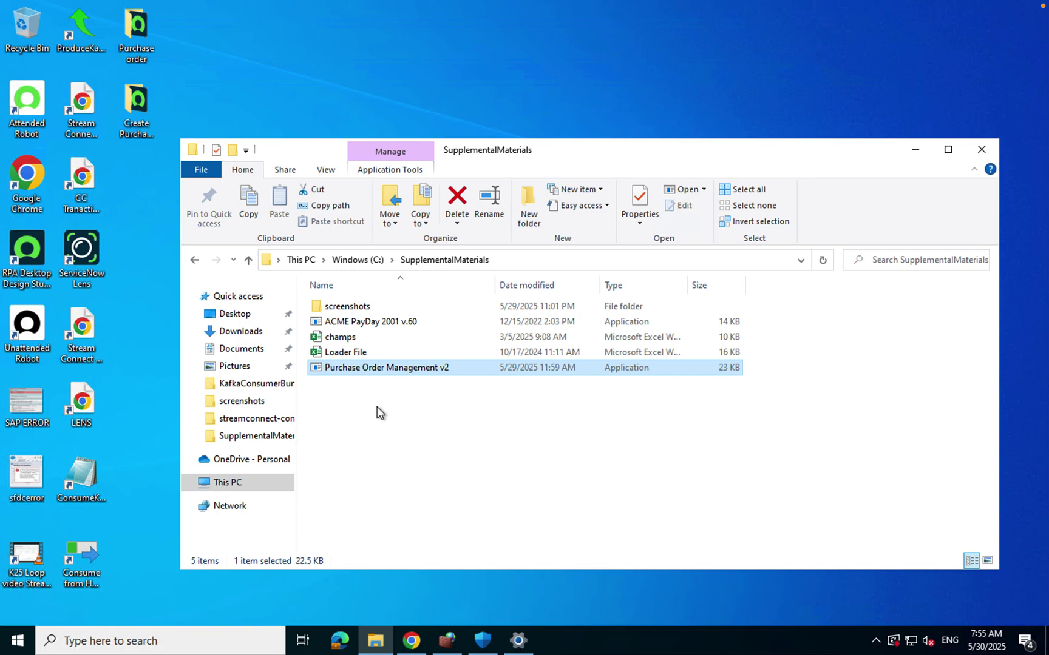
pyautogui.doubleClick(366, 368)
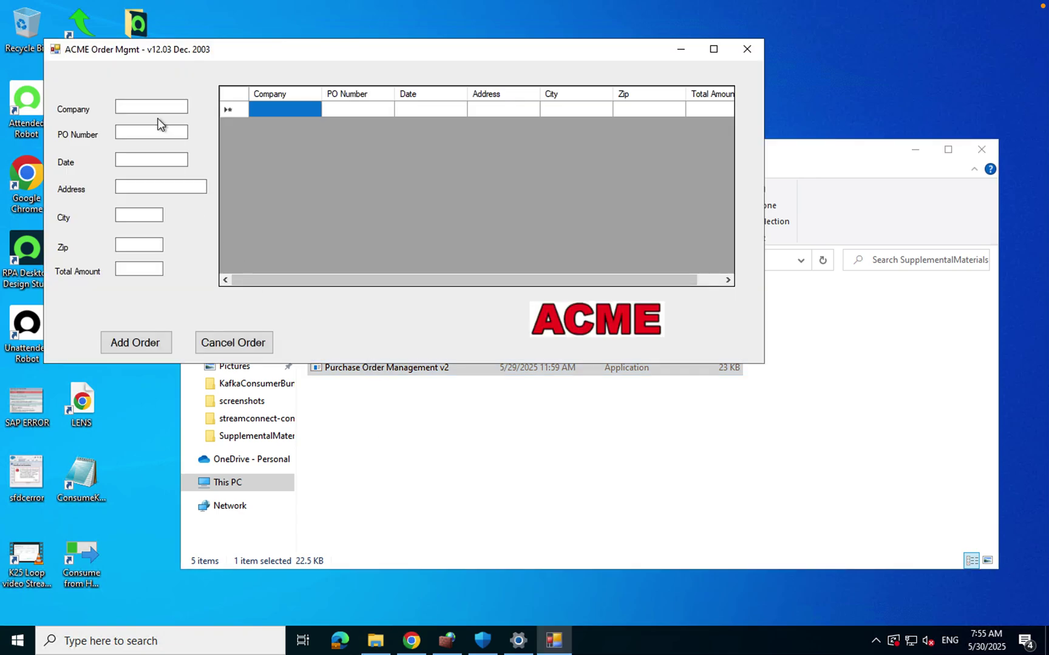
pyautogui.click(746, 50)
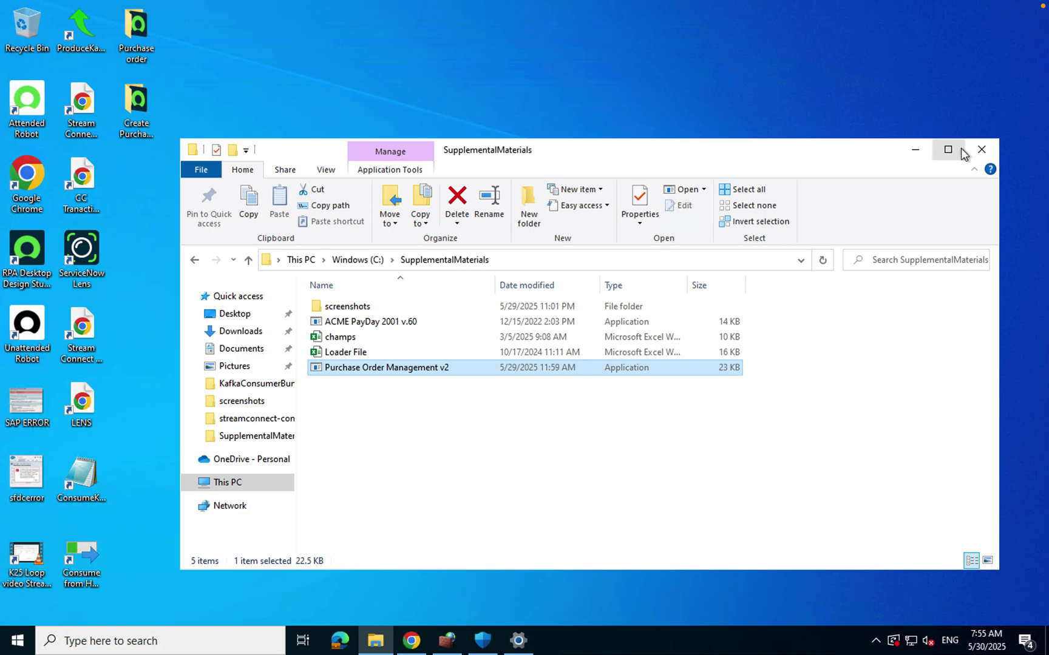
pyautogui.click(981, 149)
# Step: Dismiss the tool-type list and open the Create Purchase Order in SAP tool settings
pyautogui.hotkey('ctrl', 'Left')
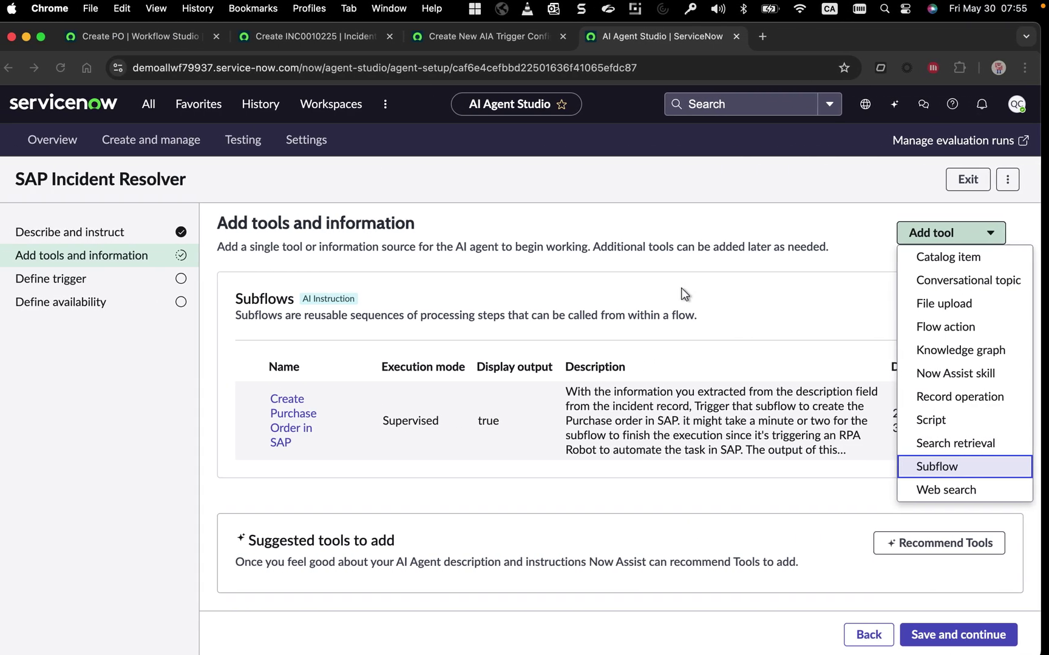
pyautogui.click(692, 426)
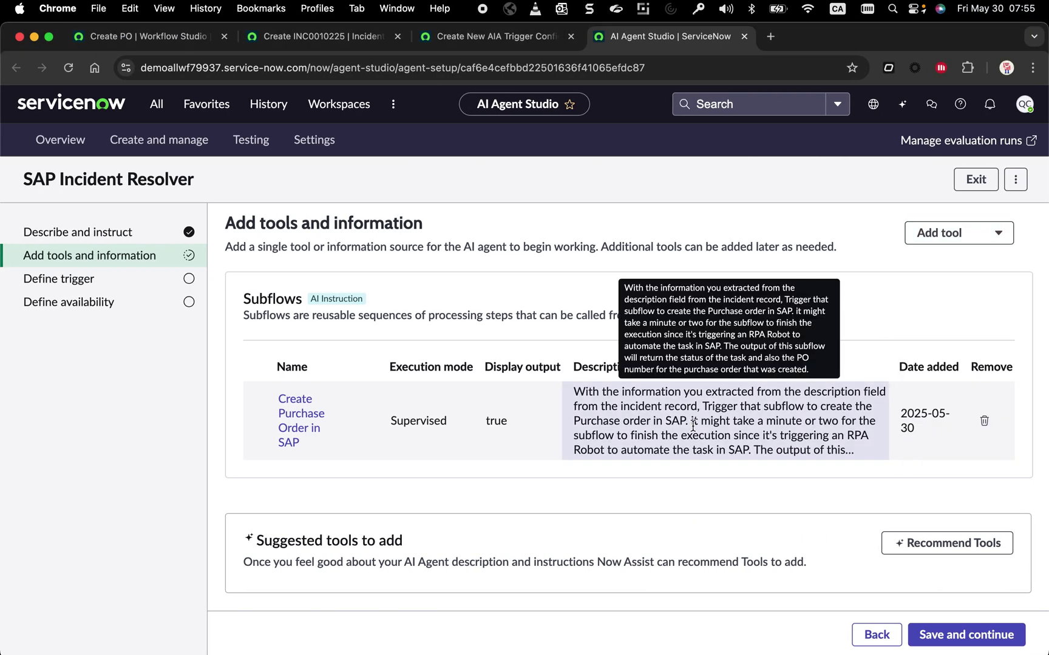
pyautogui.click(294, 432)
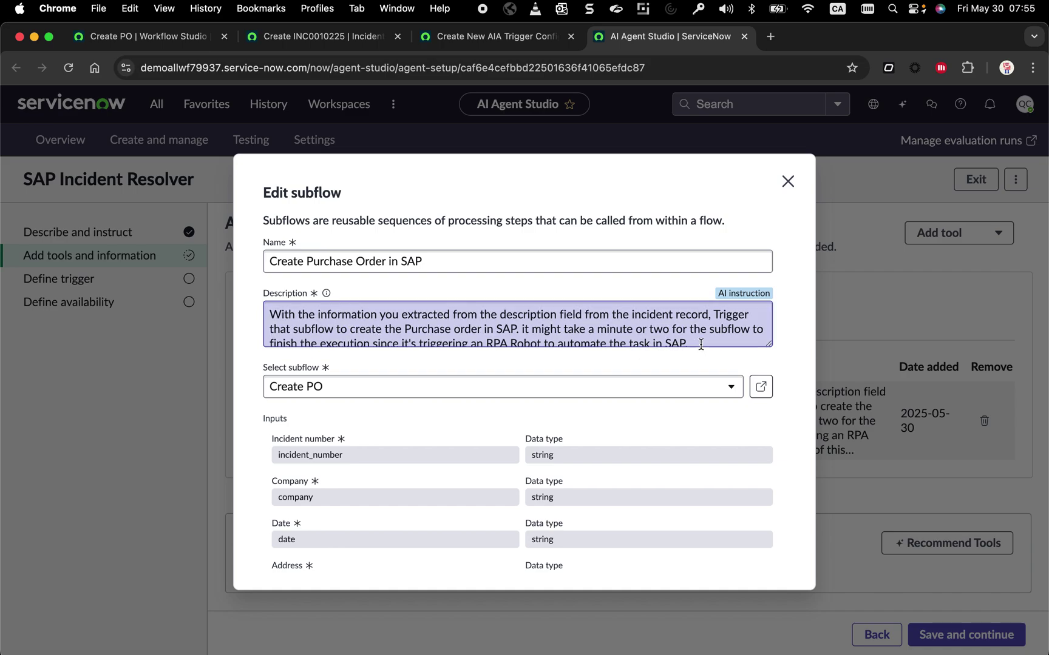
# Step: Review the subflow's full description and settings, then go to the Create PO Workflow Studio tab
pyautogui.moveTo(764, 342); pyautogui.dragTo(769, 394)
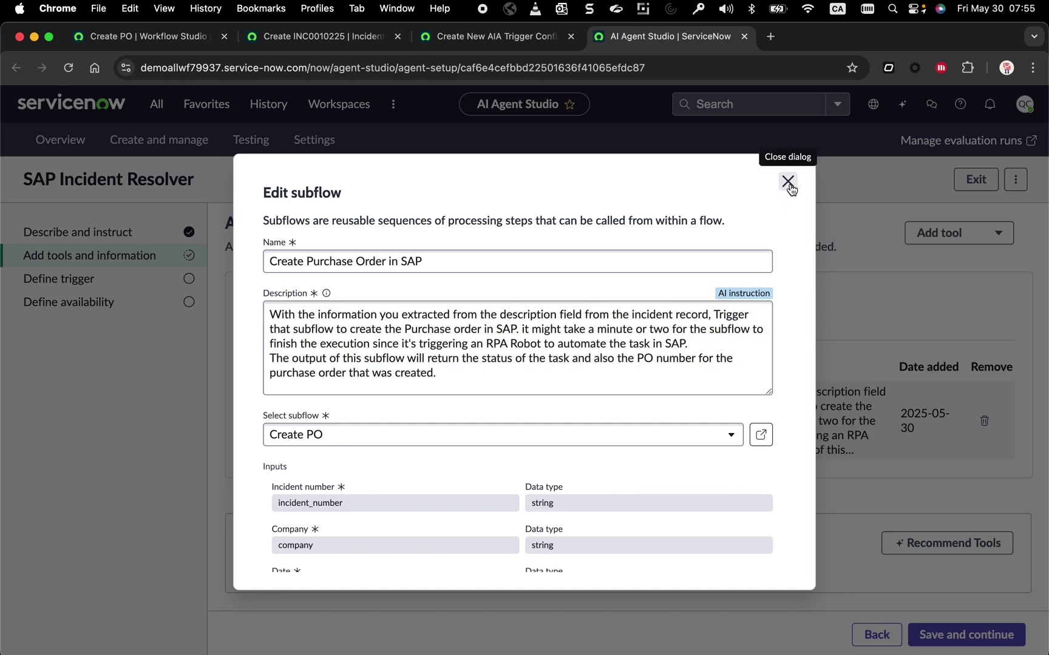
pyautogui.scroll(-3, 704, 466)
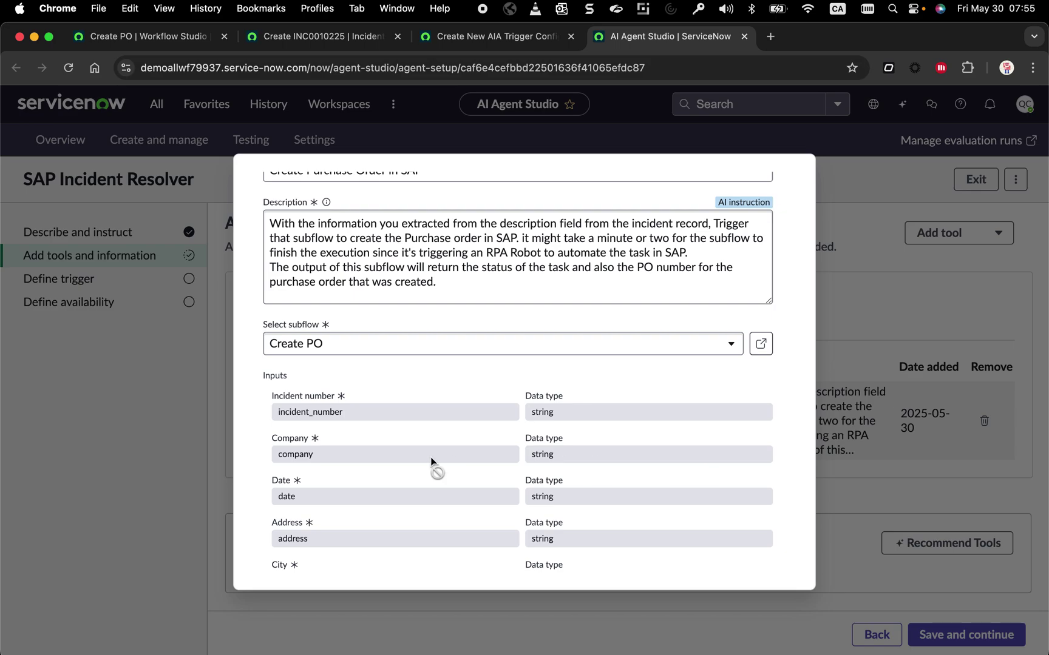
pyautogui.scroll(-1, 325, 501)
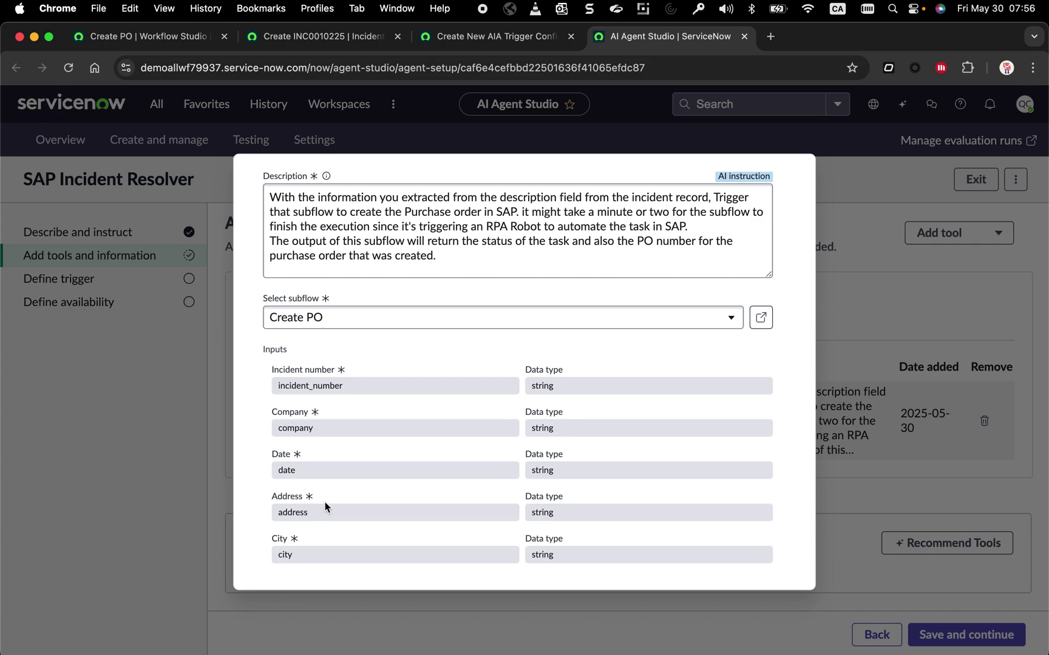
pyautogui.scroll(-2, 321, 501)
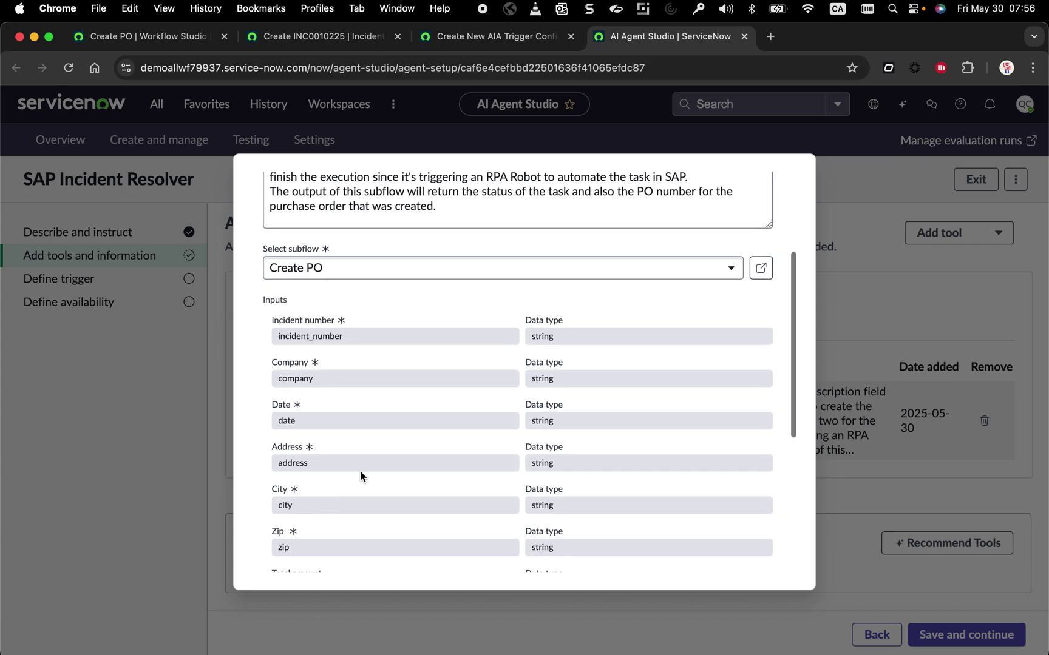
pyautogui.scroll(5, 622, 372)
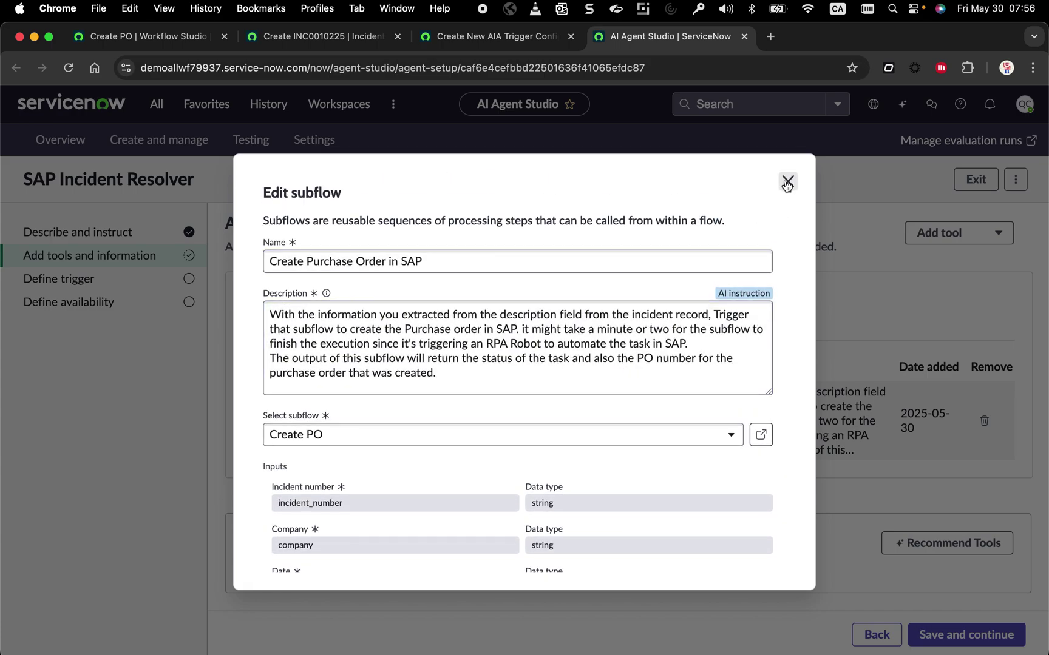
pyautogui.click(786, 183)
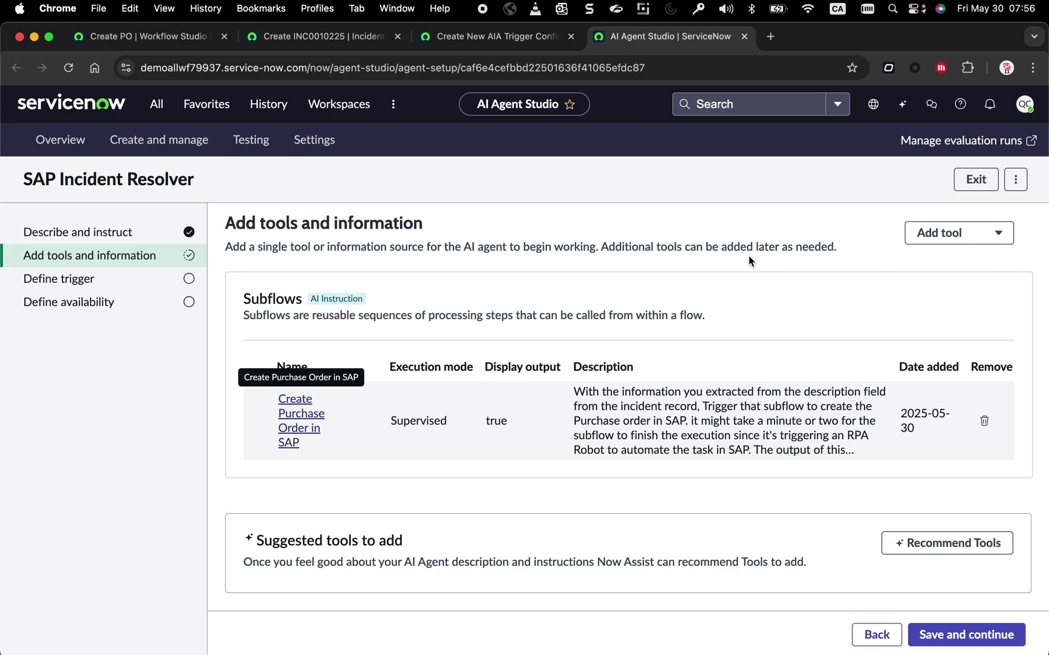
pyautogui.click(173, 40)
# Step: Expand and collapse Subflow Inputs & Outputs, then scroll the actions down to Assign Subflow Outputs
pyautogui.scroll(3, 238, 253)
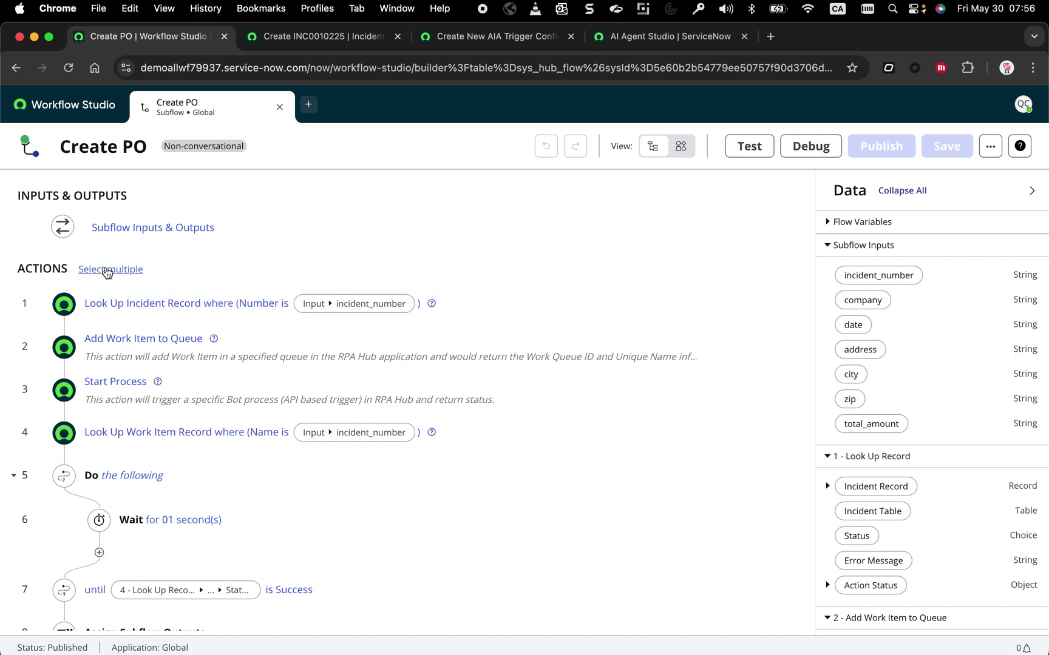
pyautogui.click(153, 228)
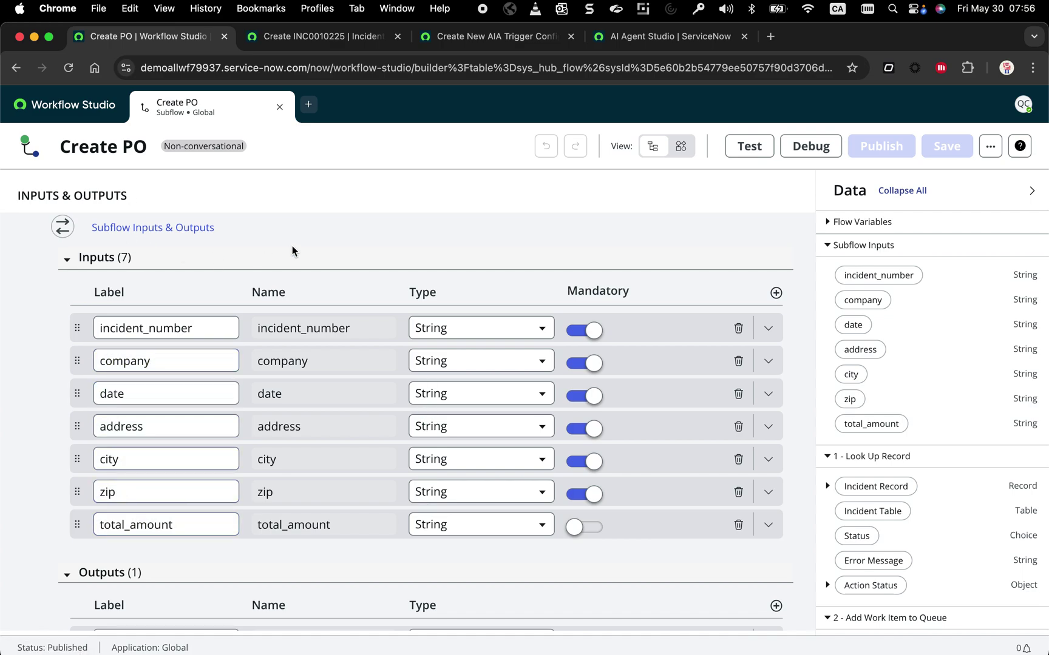
pyautogui.click(149, 231)
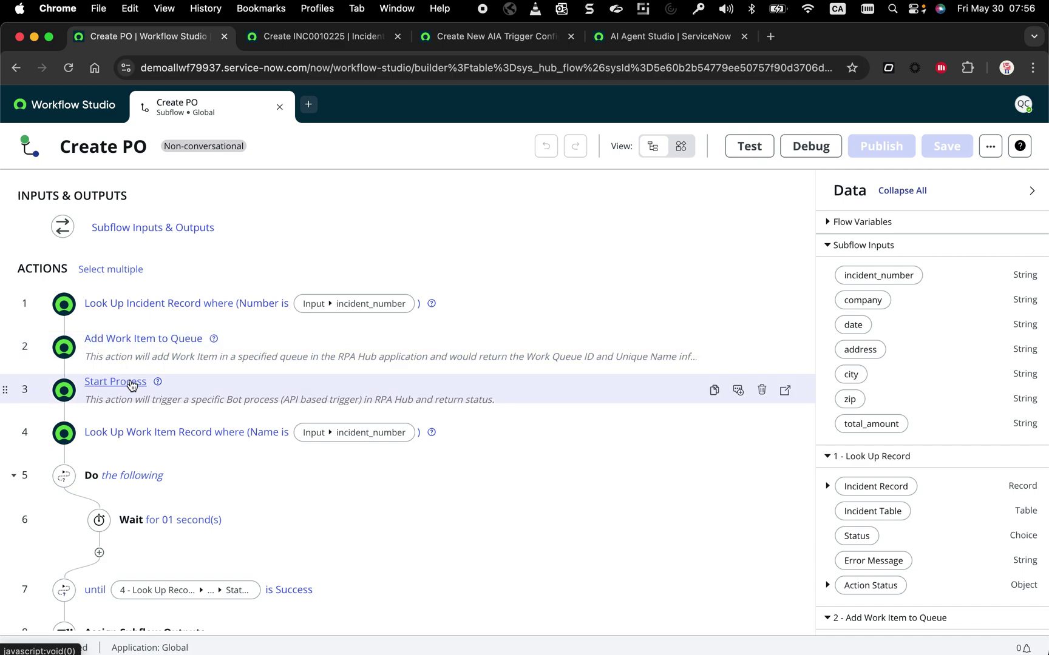
pyautogui.scroll(-3, 388, 458)
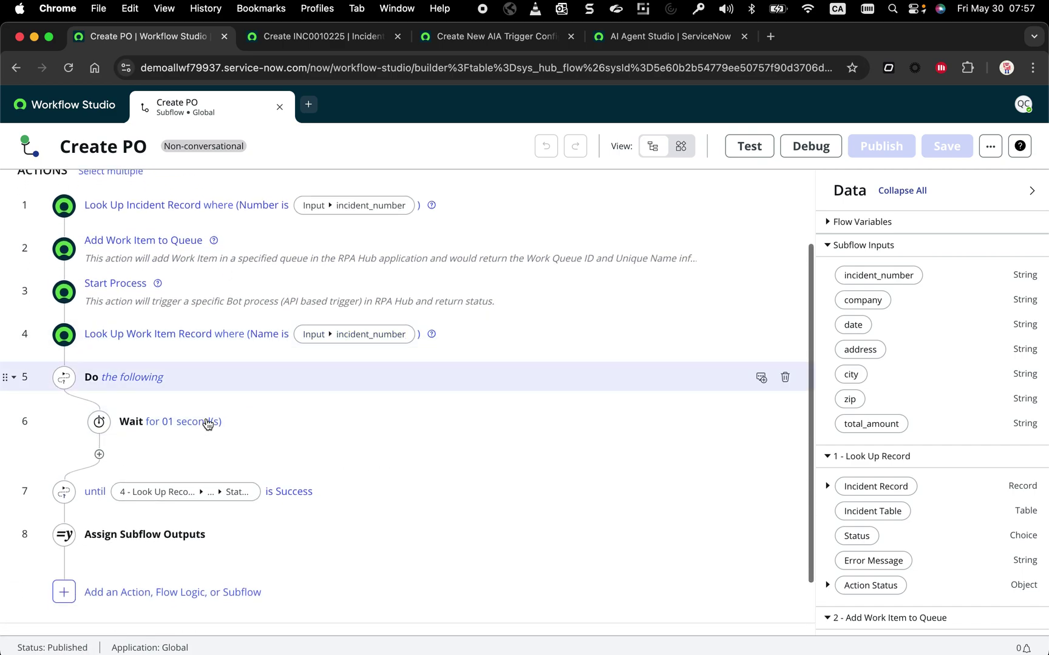
pyautogui.scroll(-1, 385, 494)
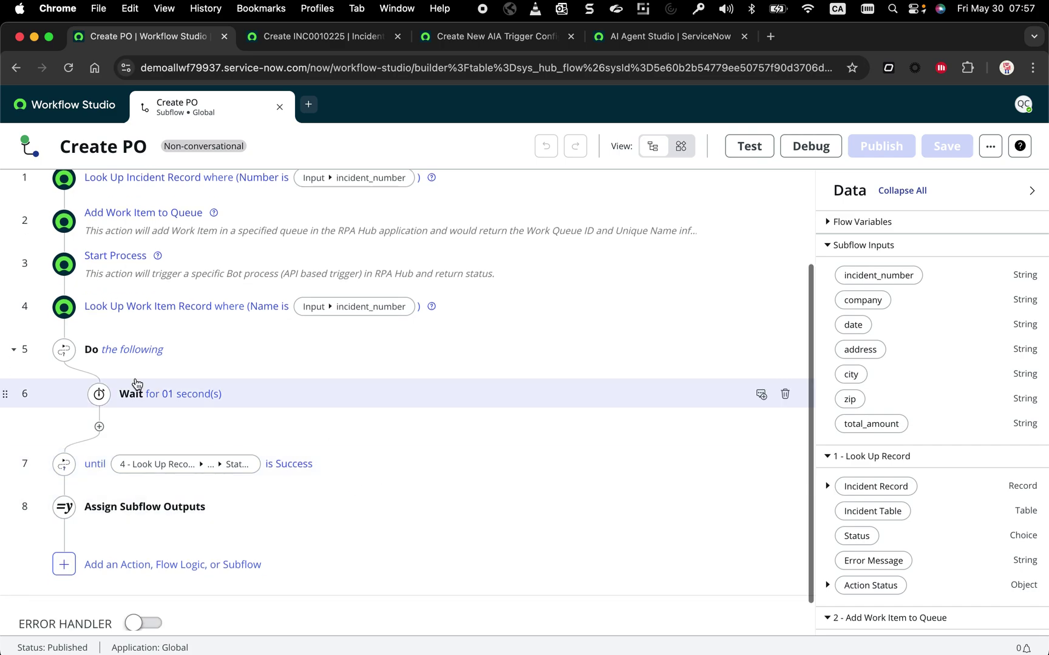
pyautogui.scroll(-1, 253, 438)
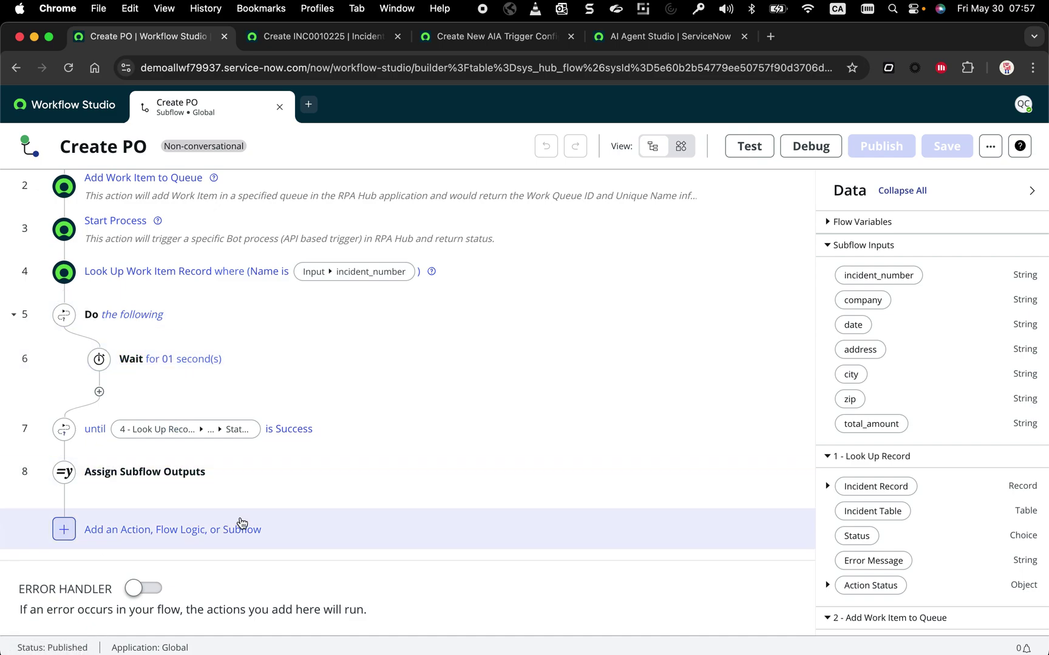
pyautogui.click(117, 480)
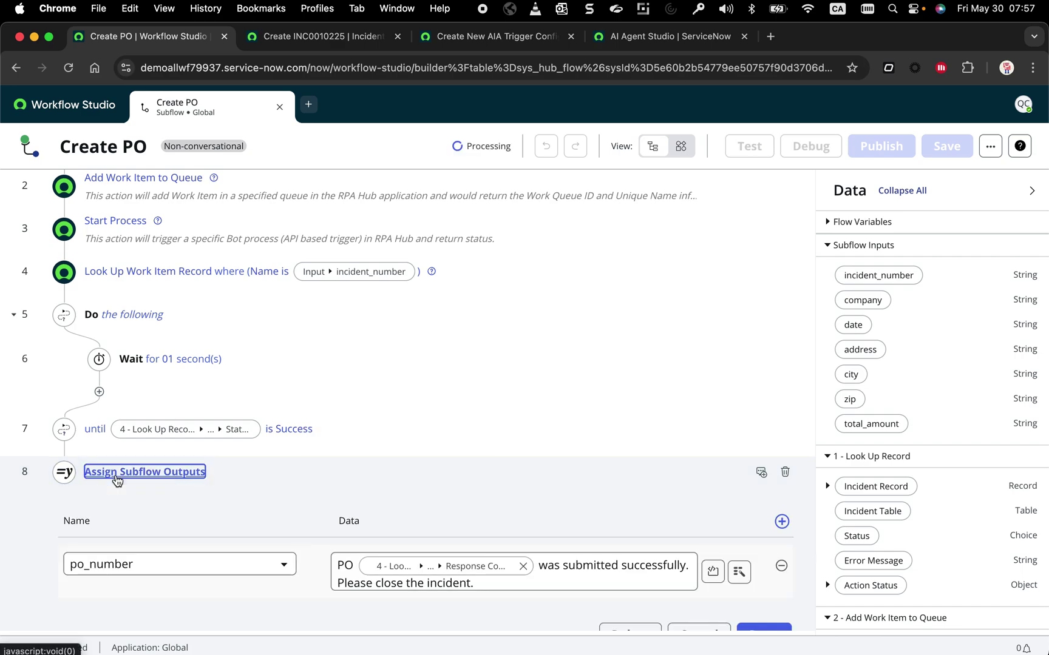
pyautogui.click(177, 476)
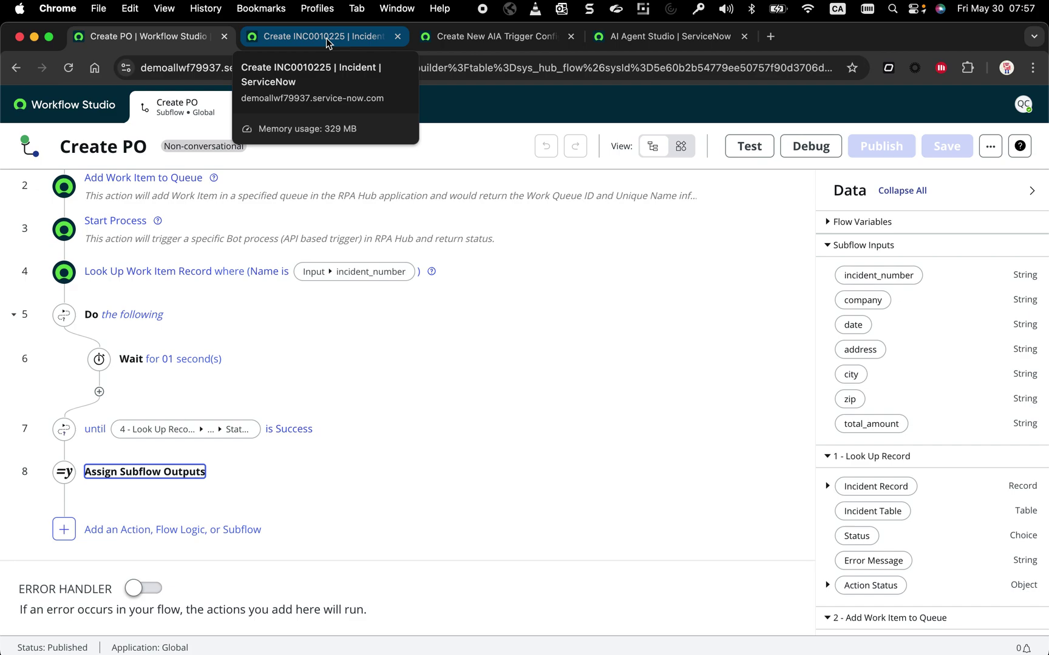
pyautogui.hotkey('ctrl', 'Right')
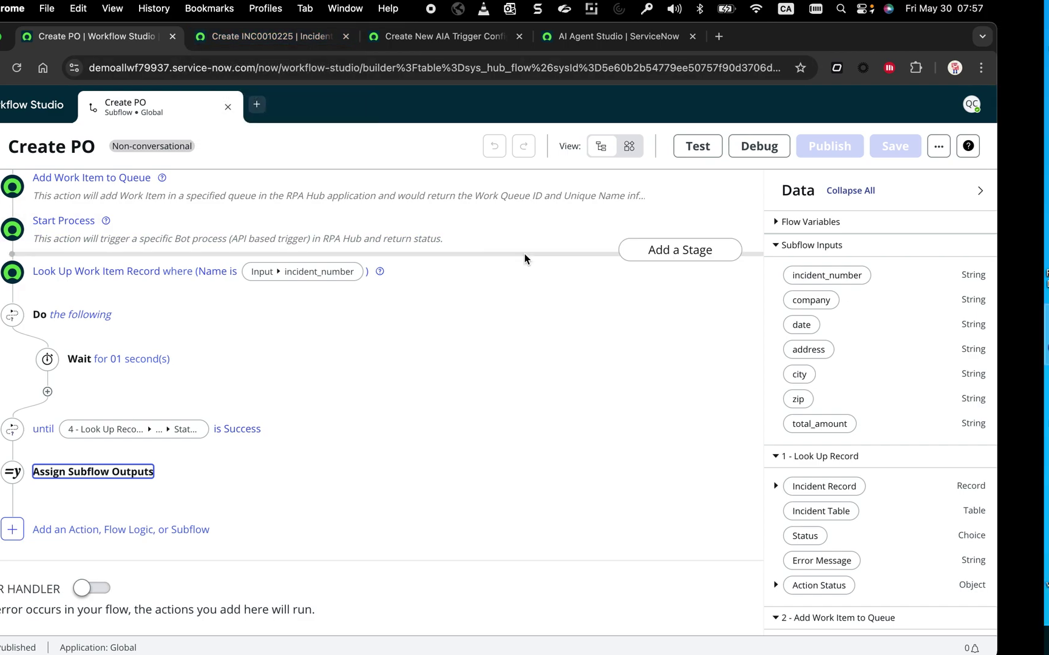
pyautogui.hotkey('ctrl', 'Left')
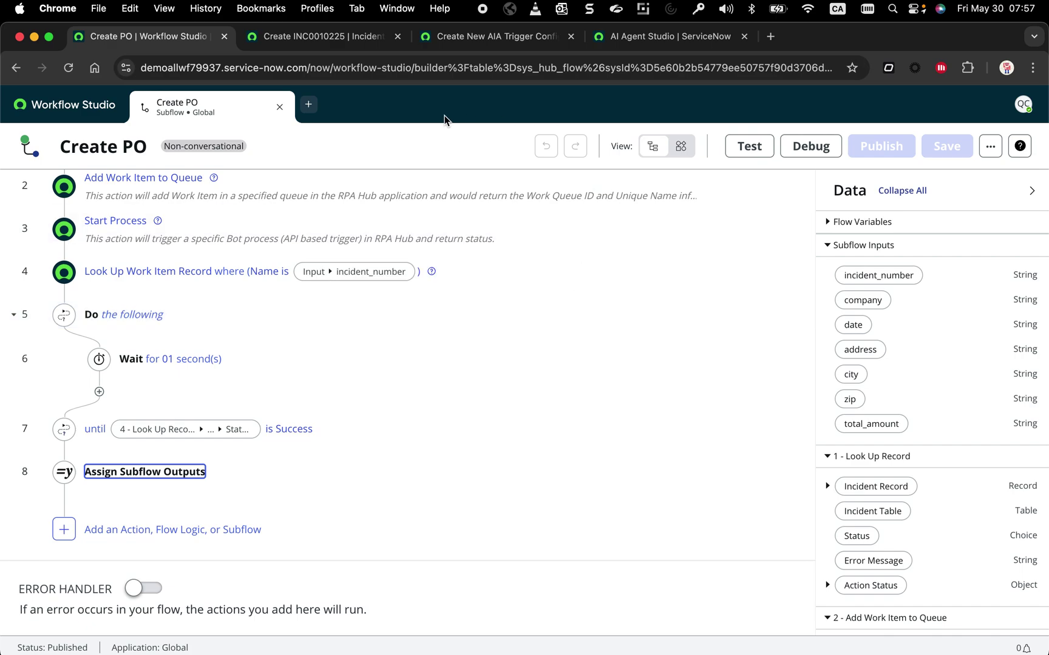
# Step: Review the PO details JSON in the Failed to Submit PO incident, then return to the workflow setup
pyautogui.click(357, 43)
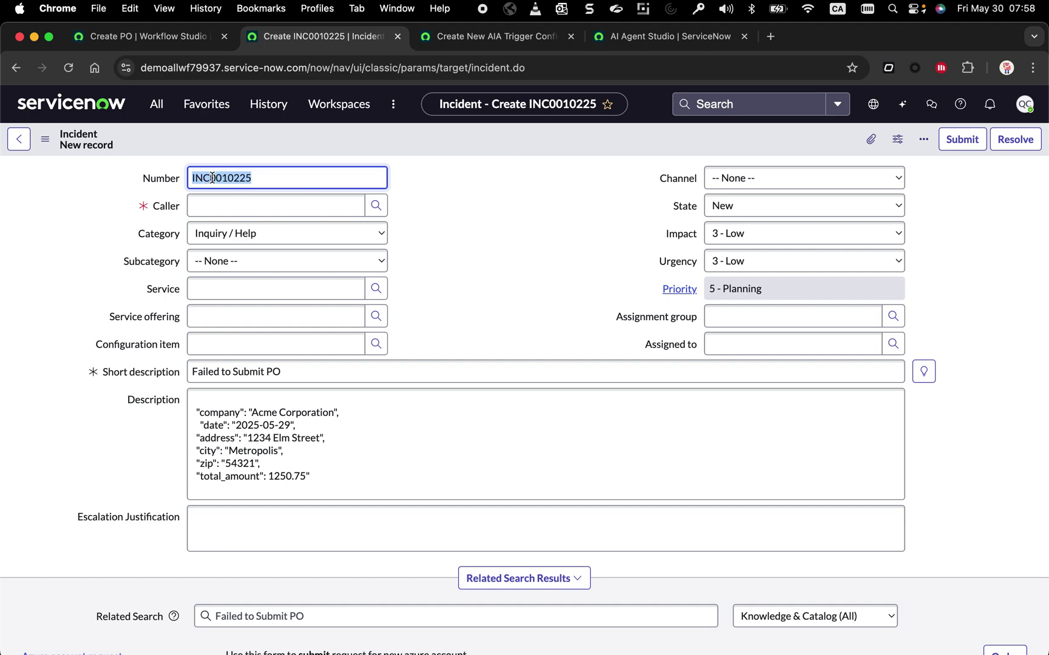
pyautogui.moveTo(212, 177); pyautogui.dragTo(267, 394)
pyautogui.click(475, 37)
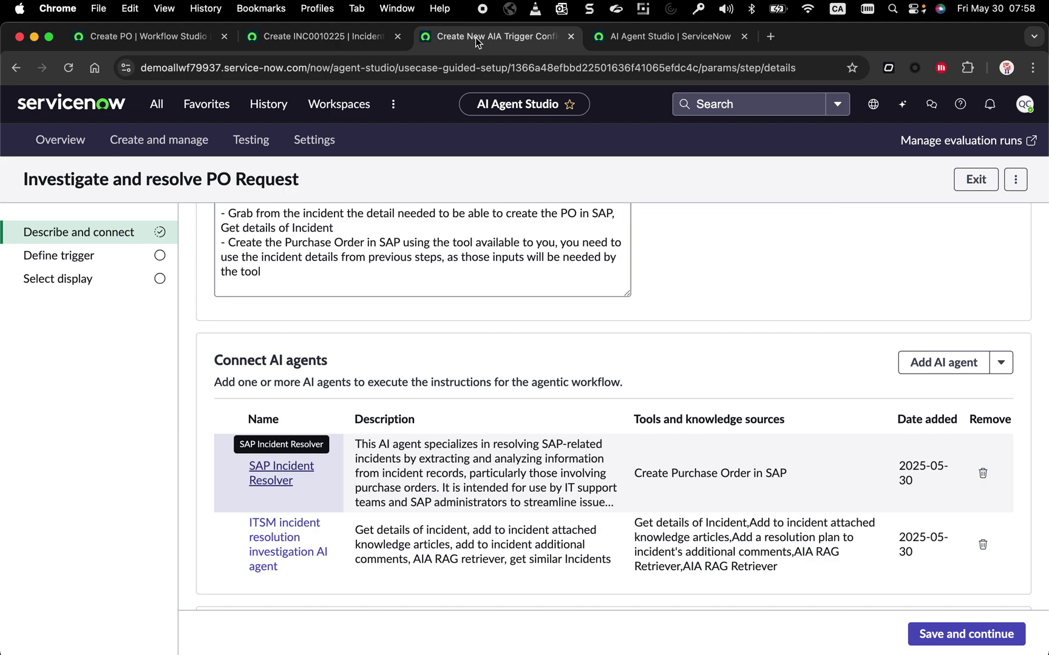
# Step: Set up an agentic workflow test for 'Investigate and resolve PO Request'
pyautogui.rightClick(253, 145)
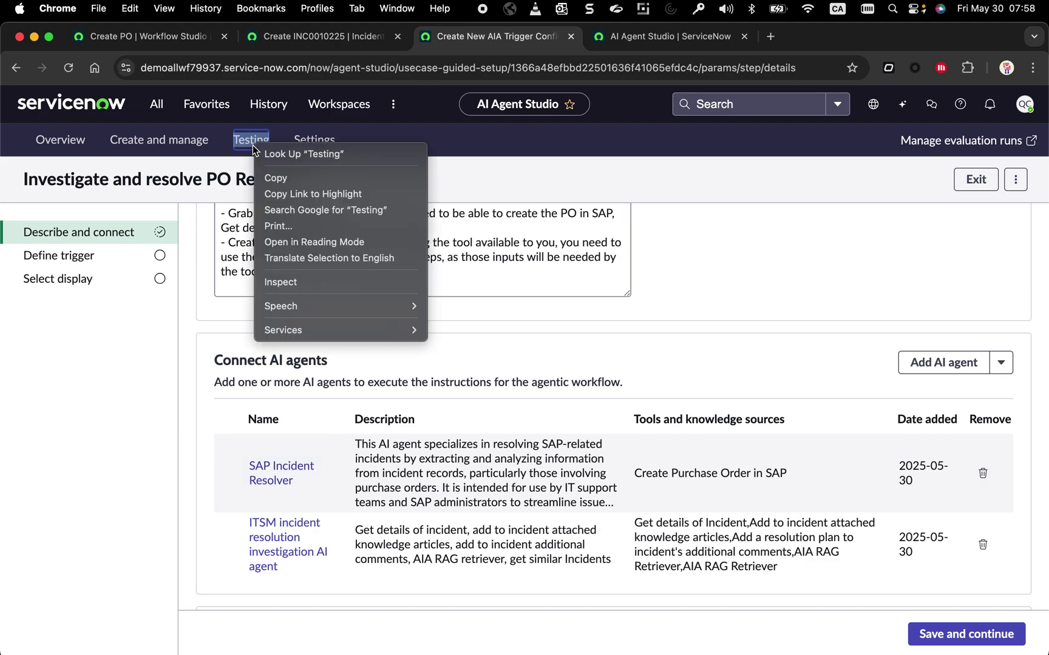
pyautogui.click(253, 145)
pyautogui.click(249, 142)
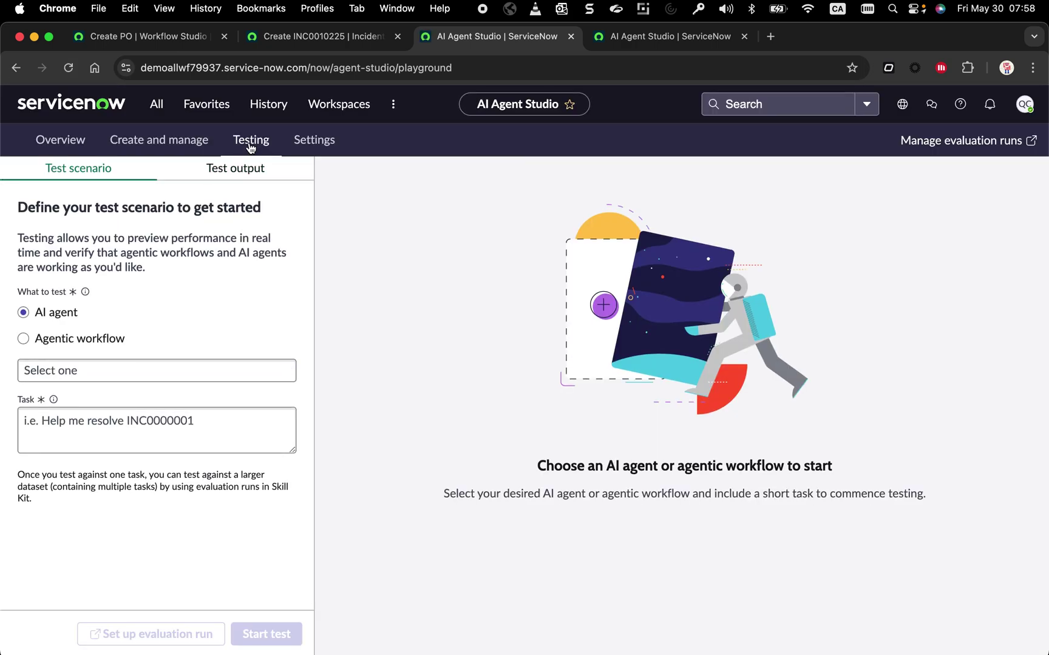
pyautogui.click(103, 345)
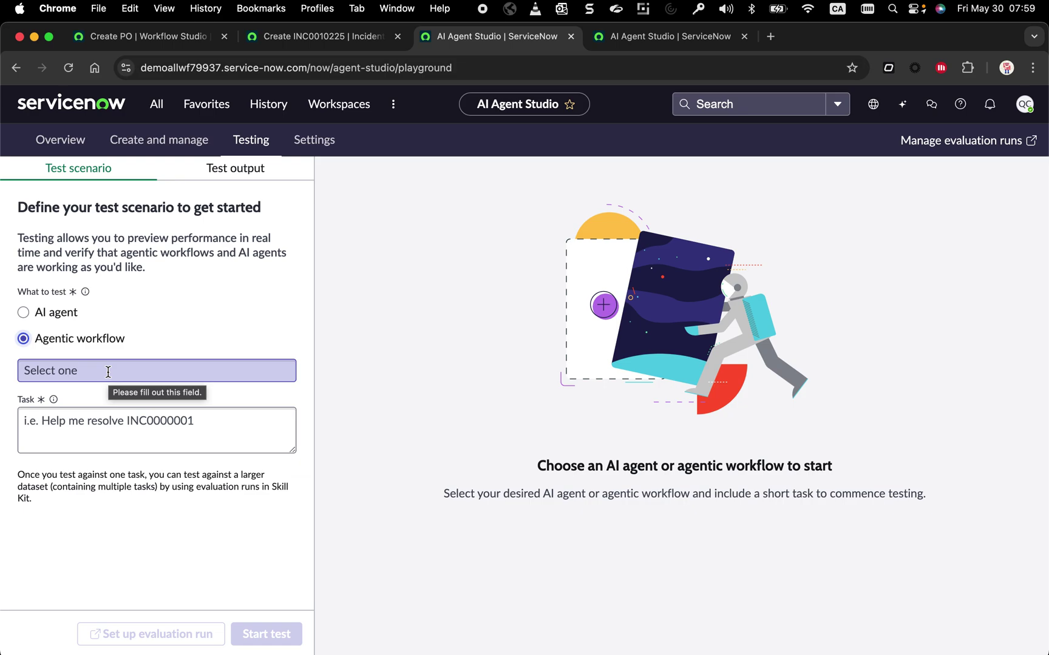
pyautogui.click(108, 372)
pyautogui.write('PO')
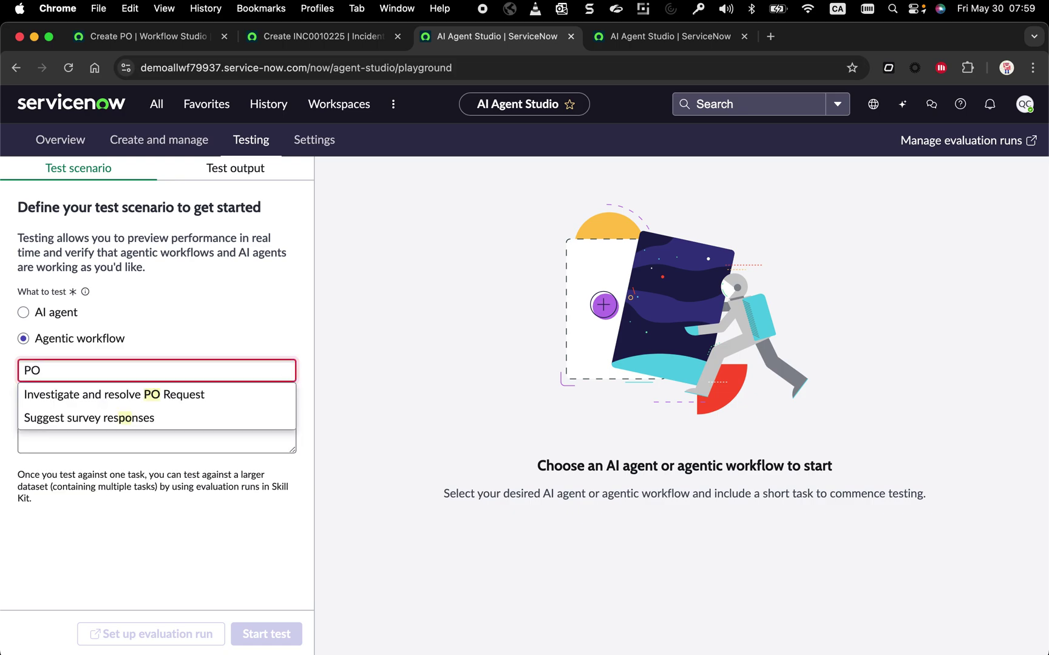
pyautogui.click(131, 403)
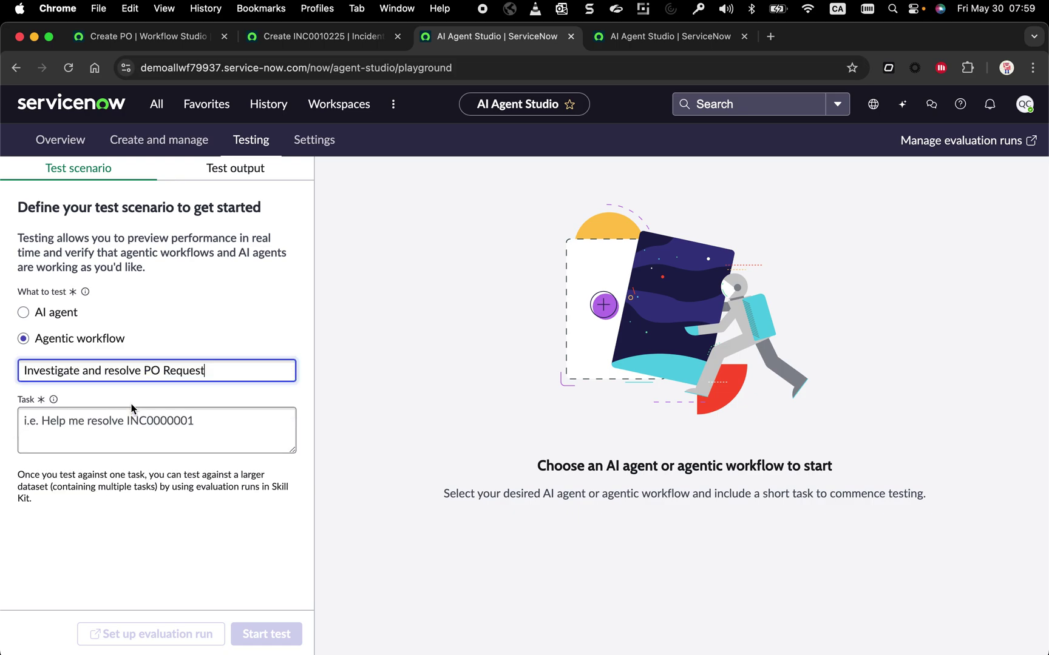
# Step: Start the test with the task 'help me with INC0010225'
pyautogui.click(131, 411)
pyautogui.write('help')
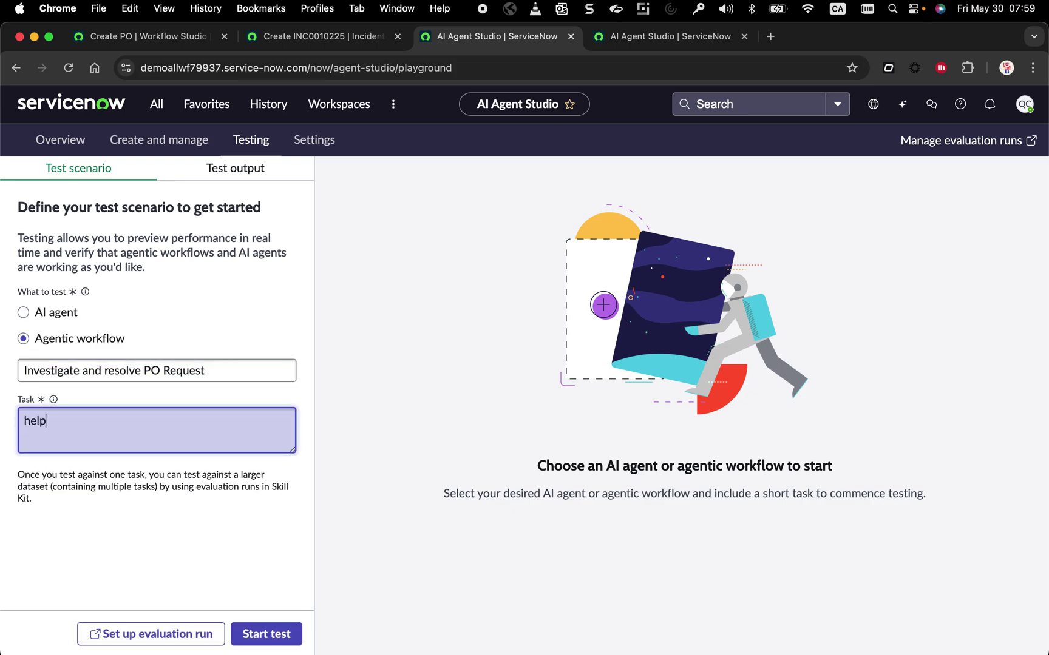
pyautogui.write(' me woith')
pyautogui.press('BackSpace')
pyautogui.press('BackSpace')
pyautogui.press('BackSpace')
pyautogui.press('BackSpace')
pyautogui.write('ith')
pyautogui.write('INC0010225')
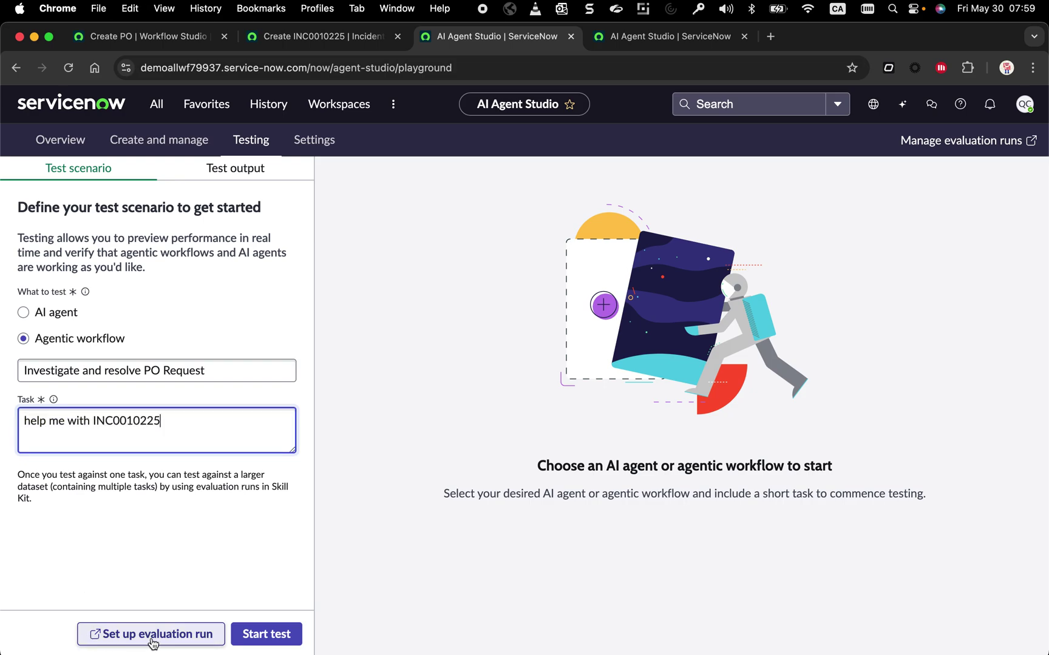
pyautogui.click(258, 637)
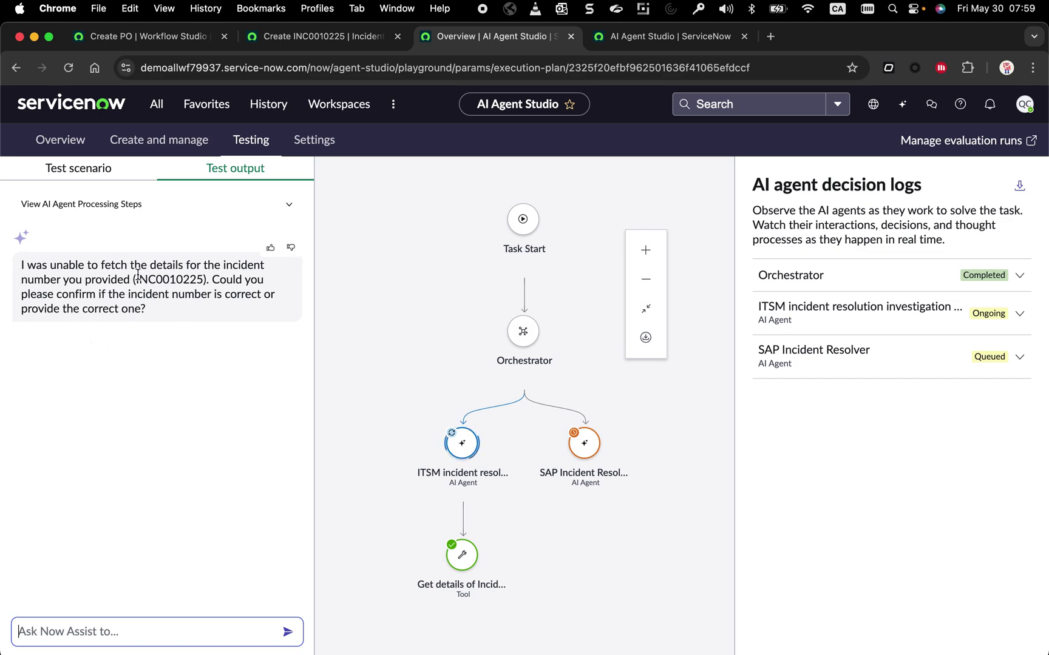
# Step: Switch to the new incident INC0010225 'Failed to Submit PO' form
pyautogui.click(308, 37)
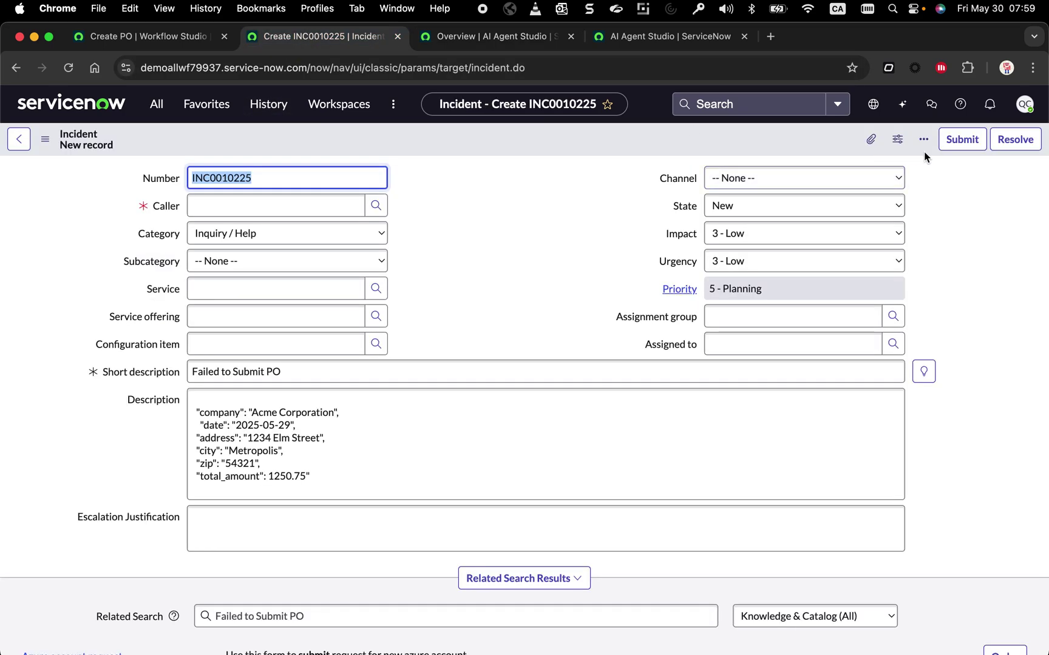
# Step: Fill the mandatory Caller with a recent caller and submit incident INC0010225
pyautogui.click(954, 153)
pyautogui.click(1030, 177)
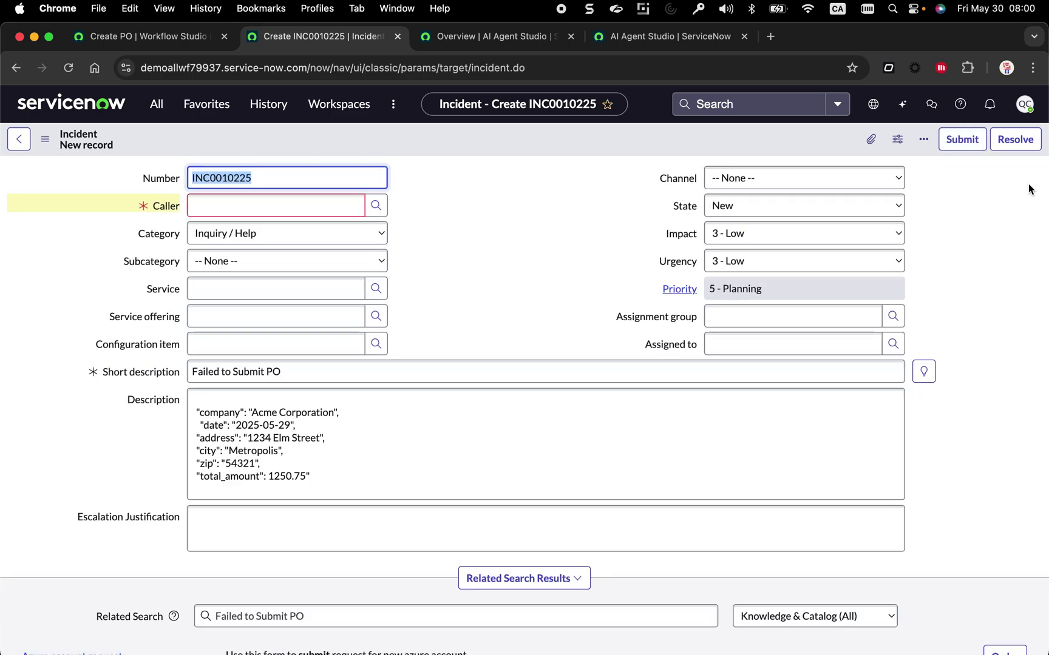
pyautogui.click(300, 206)
pyautogui.click(293, 244)
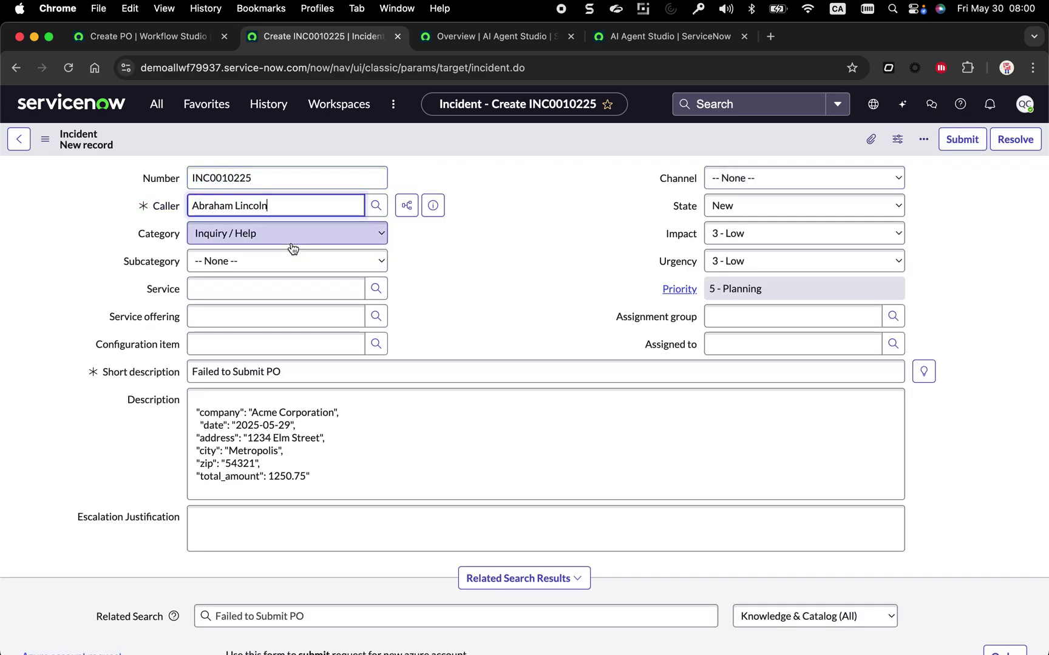
pyautogui.click(964, 144)
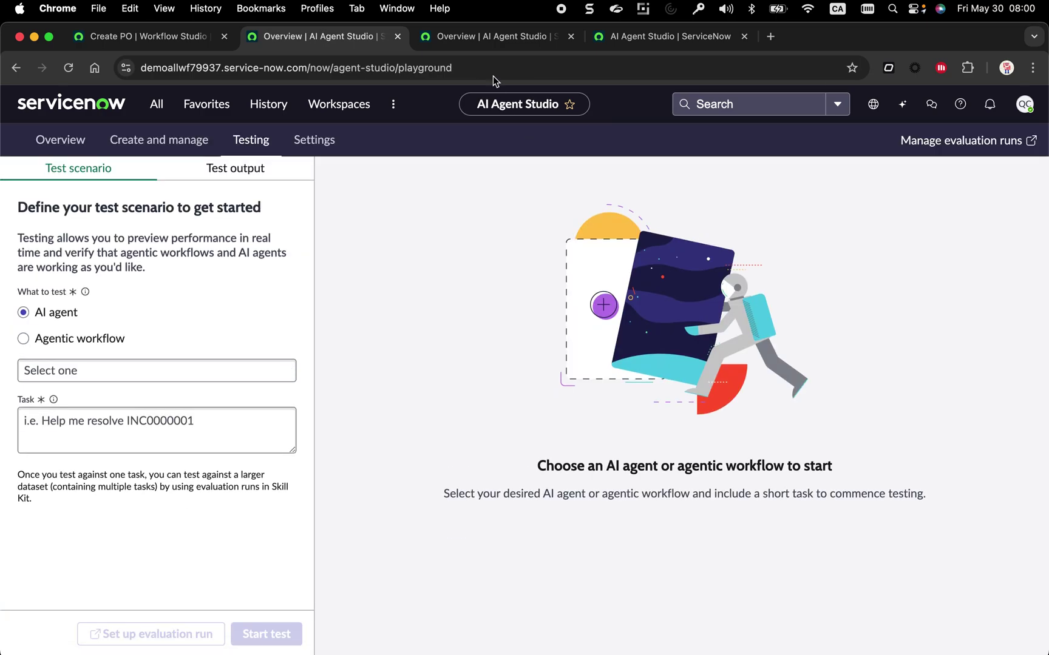
pyautogui.click(498, 40)
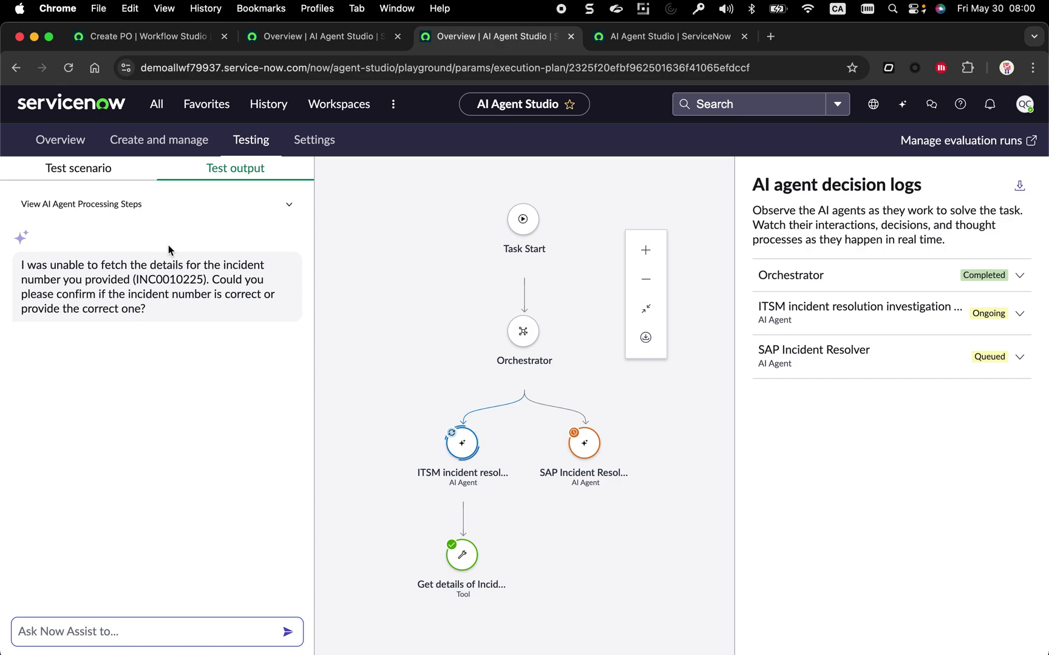
# Step: Reply 'yes try again INC0010225' to the agent, reusing the copied incident number
pyautogui.moveTo(133, 279); pyautogui.dragTo(205, 279)
pyautogui.press('super+c')
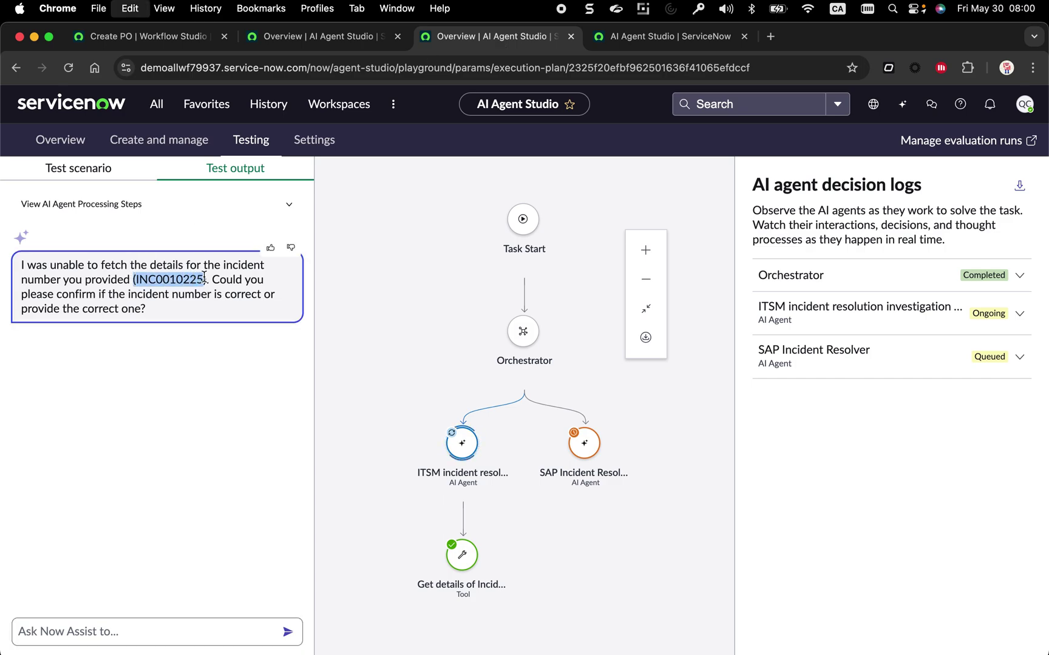
pyautogui.click(147, 634)
pyautogui.write('yes tr')
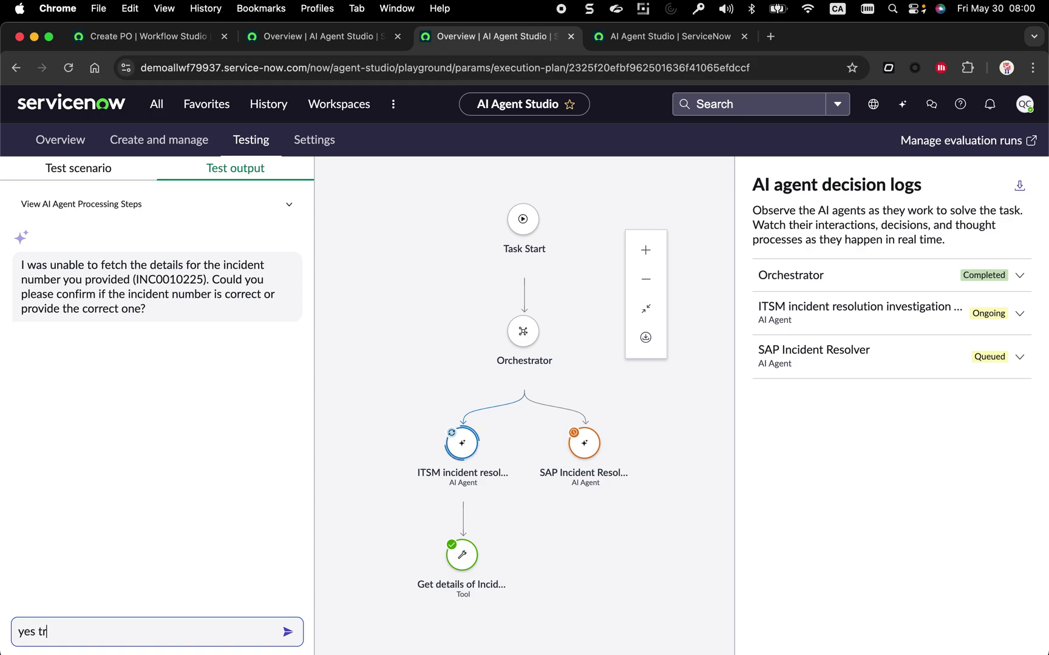
pyautogui.write('y again')
pyautogui.press('cmd+v')
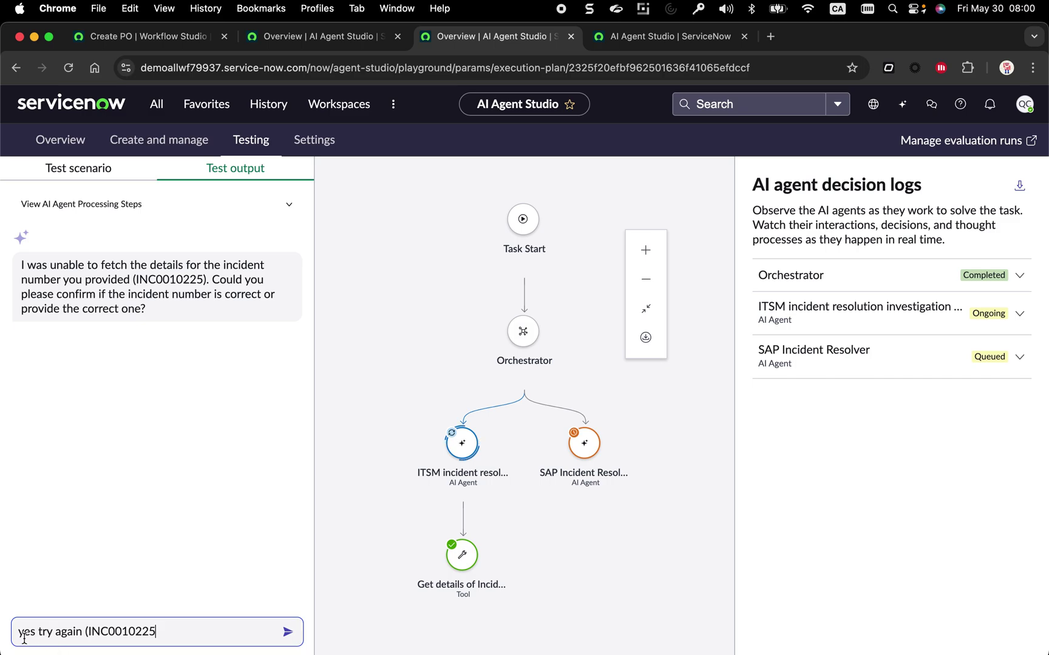
pyautogui.click(89, 631)
pyautogui.press('BackSpace')
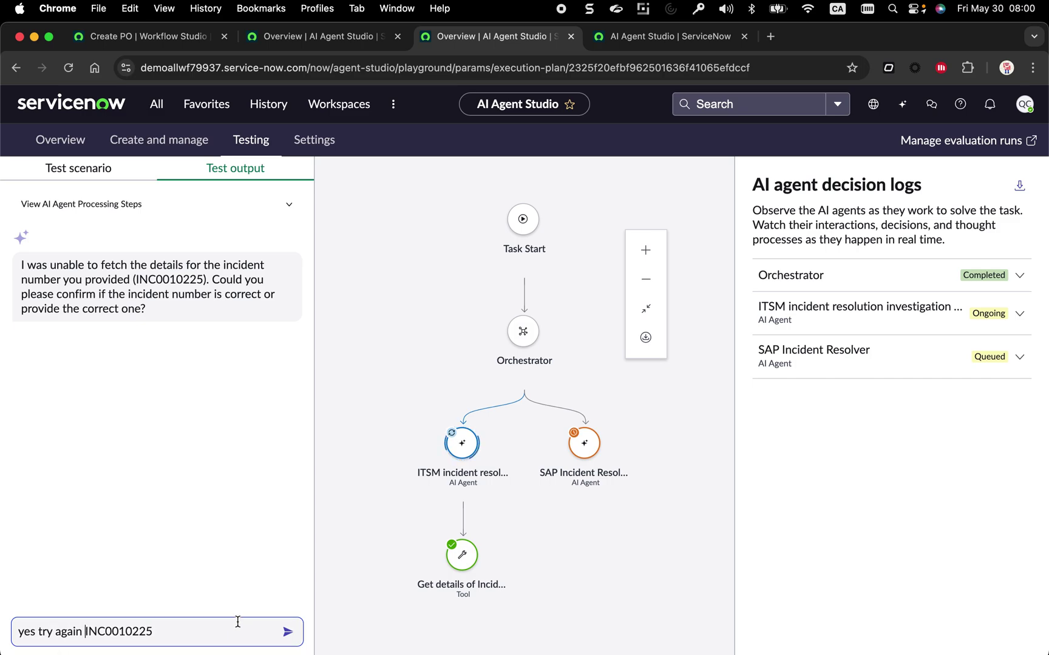
pyautogui.click(289, 634)
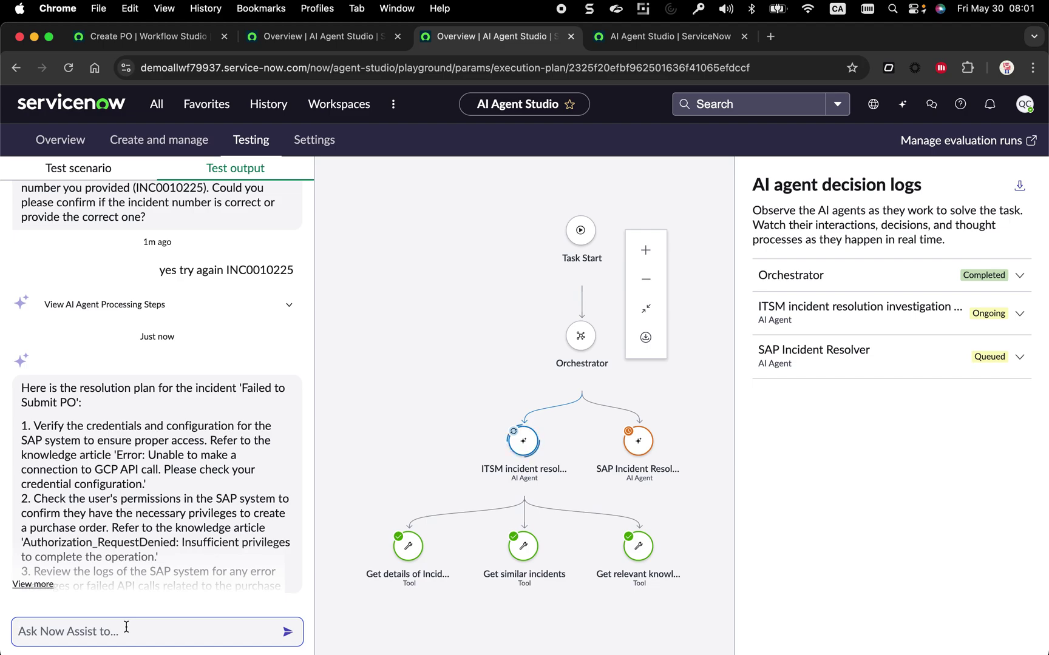
# Step: Send 'No please proceed with Creating the PO with the tool you have access to please.'
pyautogui.write('No')
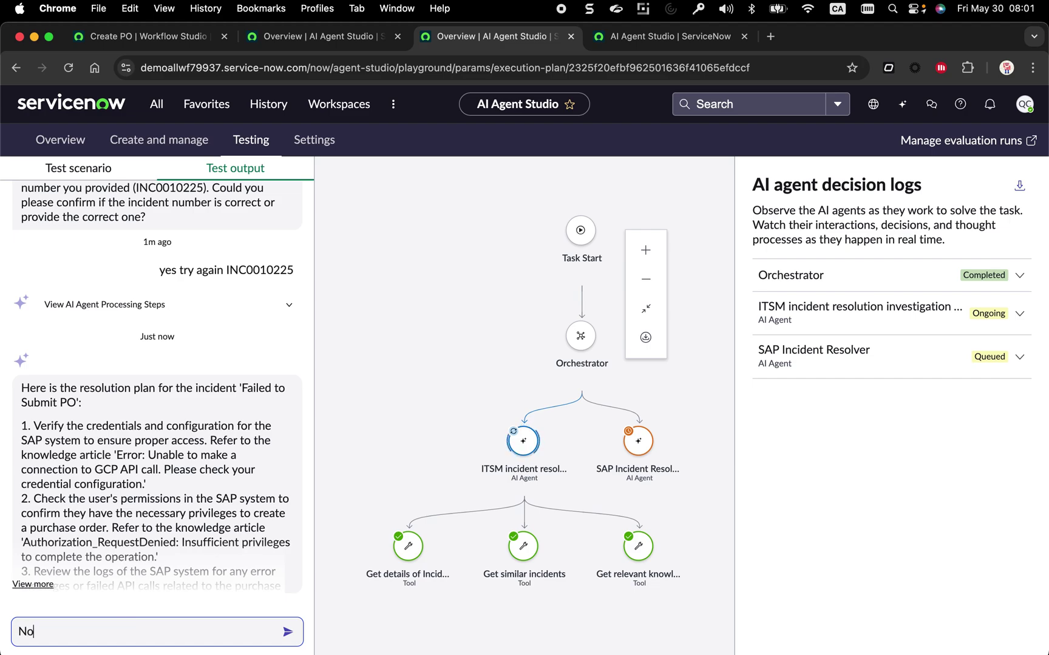
pyautogui.write(' please proceed with')
pyautogui.press('BackSpace')
pyautogui.press('BackSpace')
pyautogui.press('BackSpace')
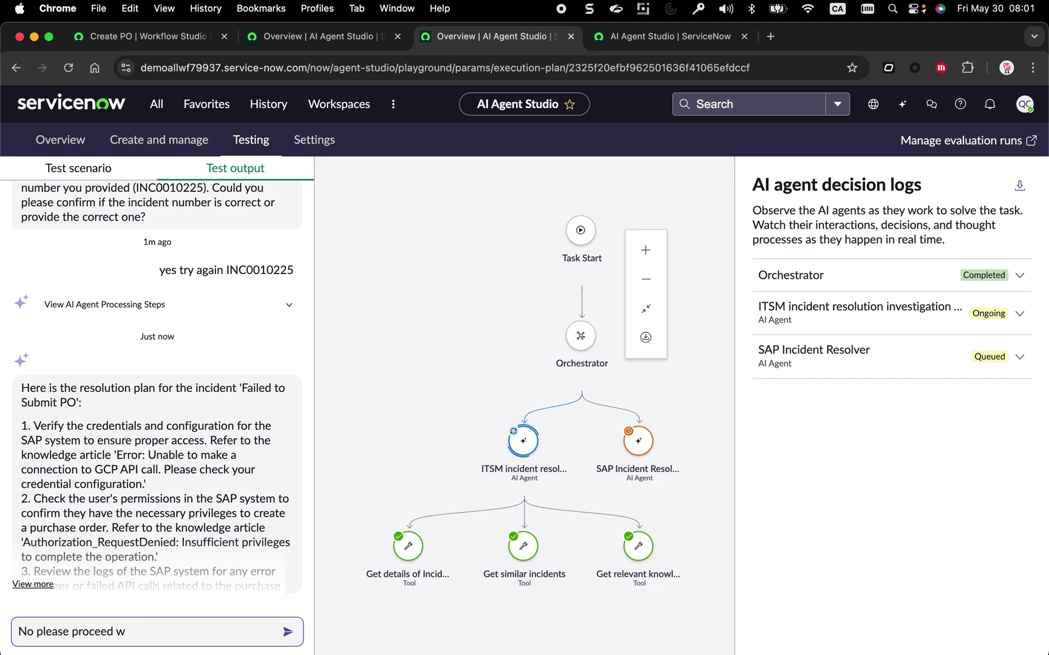
pyautogui.write('ith Creating this PO')
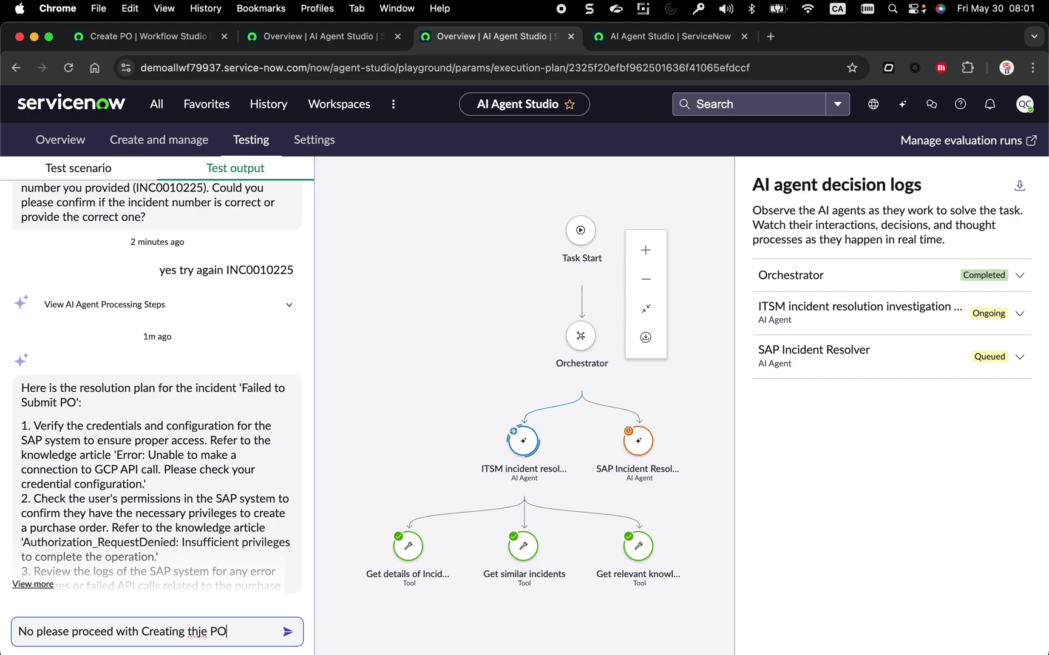
pyautogui.press('BackSpace')
pyautogui.press('BackSpace')
pyautogui.press('BackSpace')
pyautogui.press('BackSpace')
pyautogui.press('BackSpace')
pyautogui.write('is')
pyautogui.press('BackSpace')
pyautogui.press('BackSpace')
pyautogui.write('e PO with the')
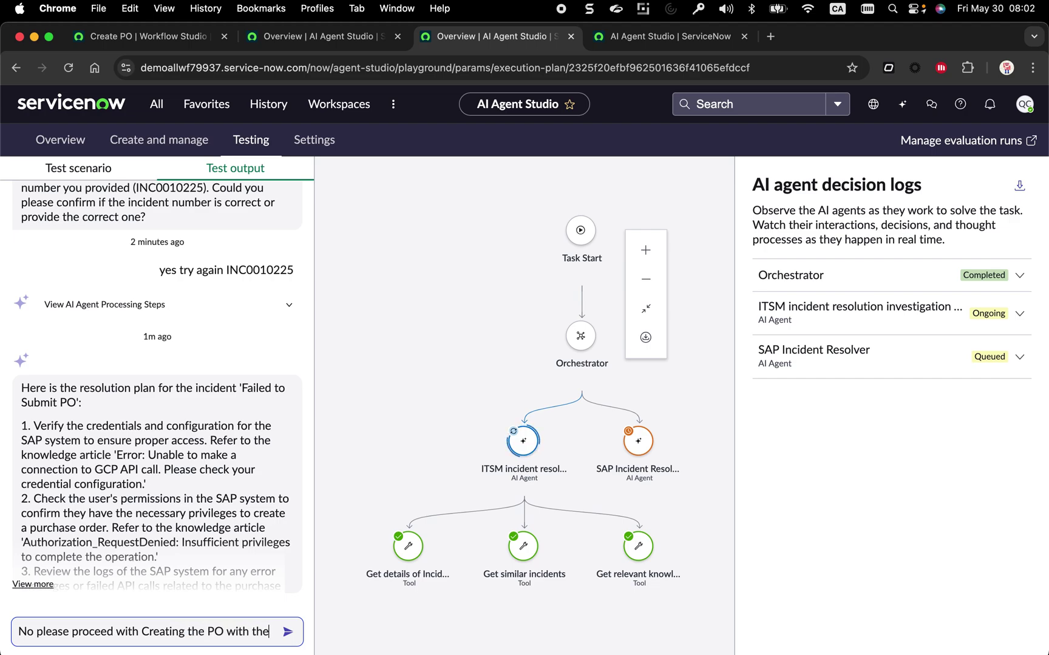
pyautogui.write(' tool a')
pyautogui.press('BackSpace')
pyautogui.write('you')
pyautogui.press('BackSpace')
pyautogui.press('BackSpace')
pyautogui.press('BackSpace')
pyautogui.press('BackSpace')
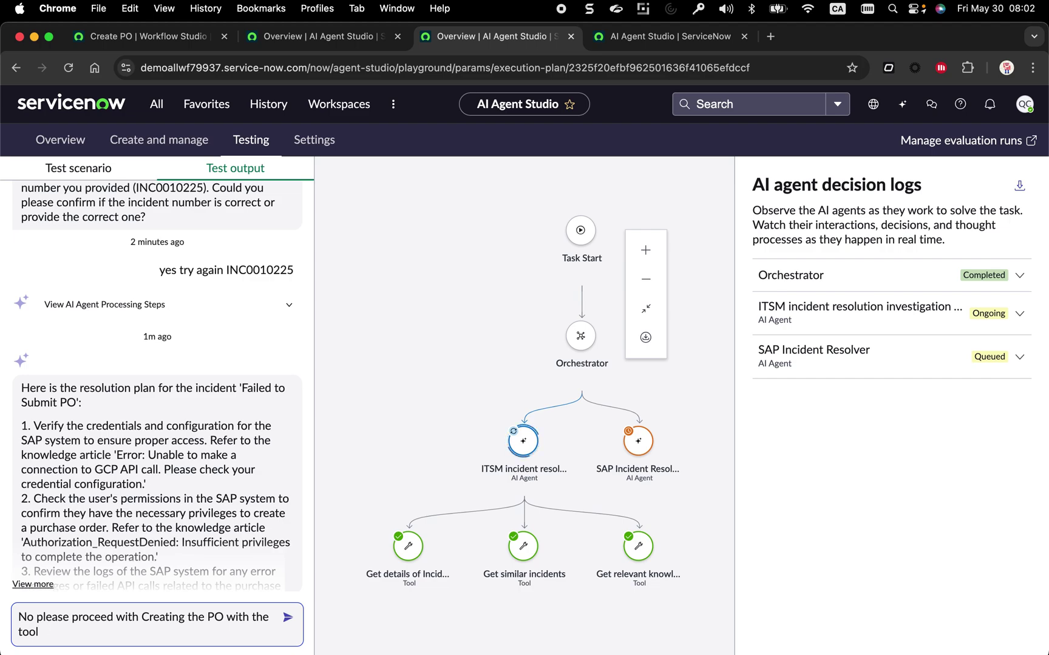
pyautogui.write('you have access to')
pyautogui.write(' please')
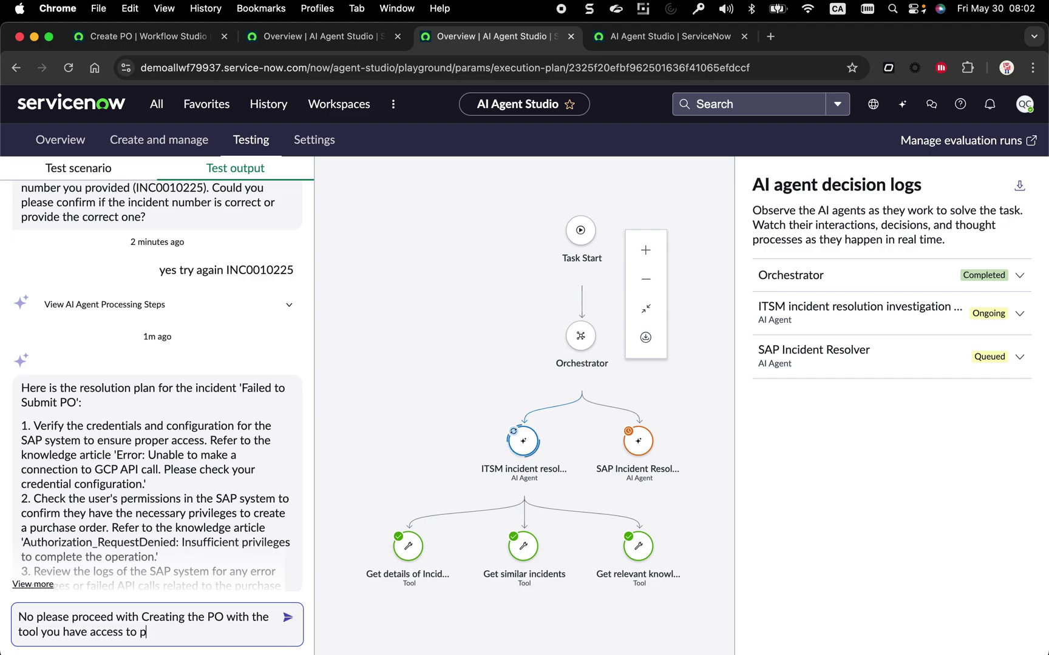
pyautogui.write('.')
pyautogui.press('Return')
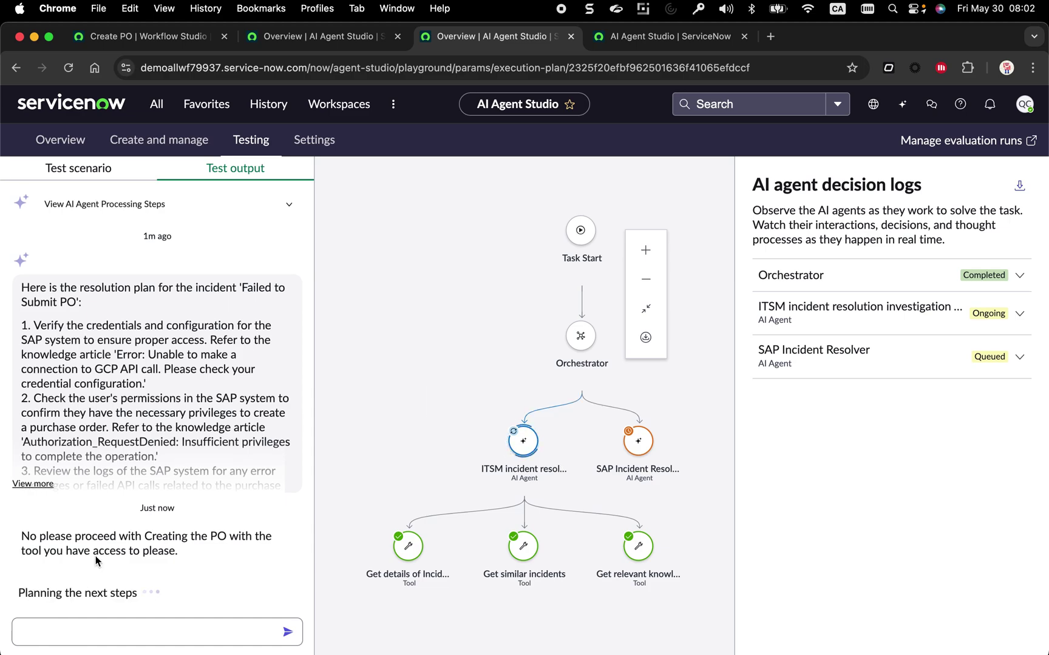
pyautogui.scroll(-1, 134, 531)
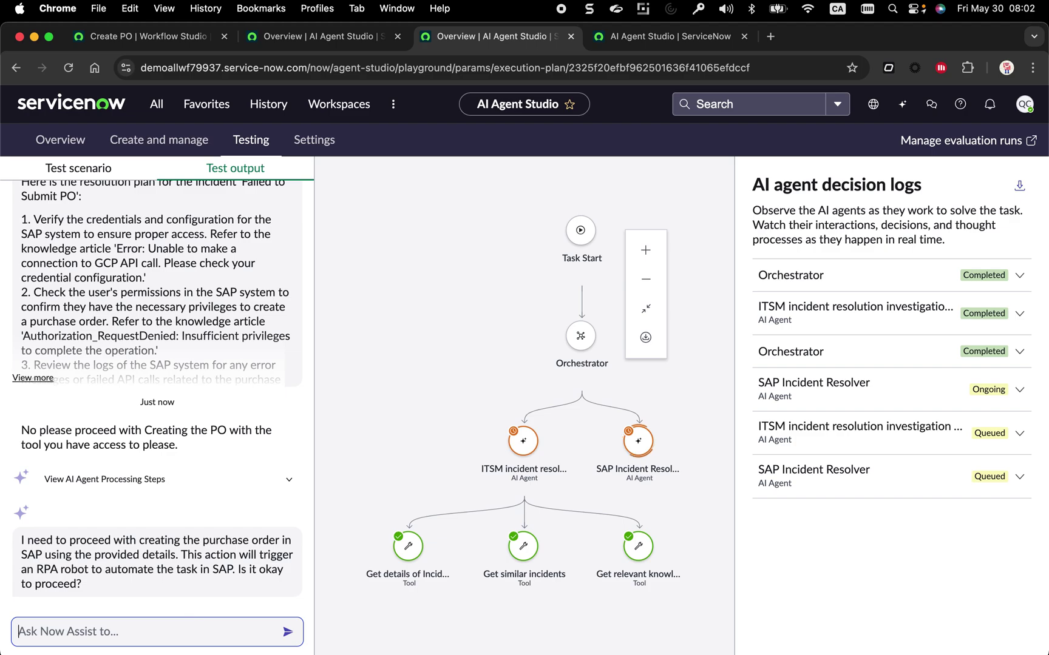
# Step: Type 'yes' in the chat box to approve the RPA robot
pyautogui.write('yes')
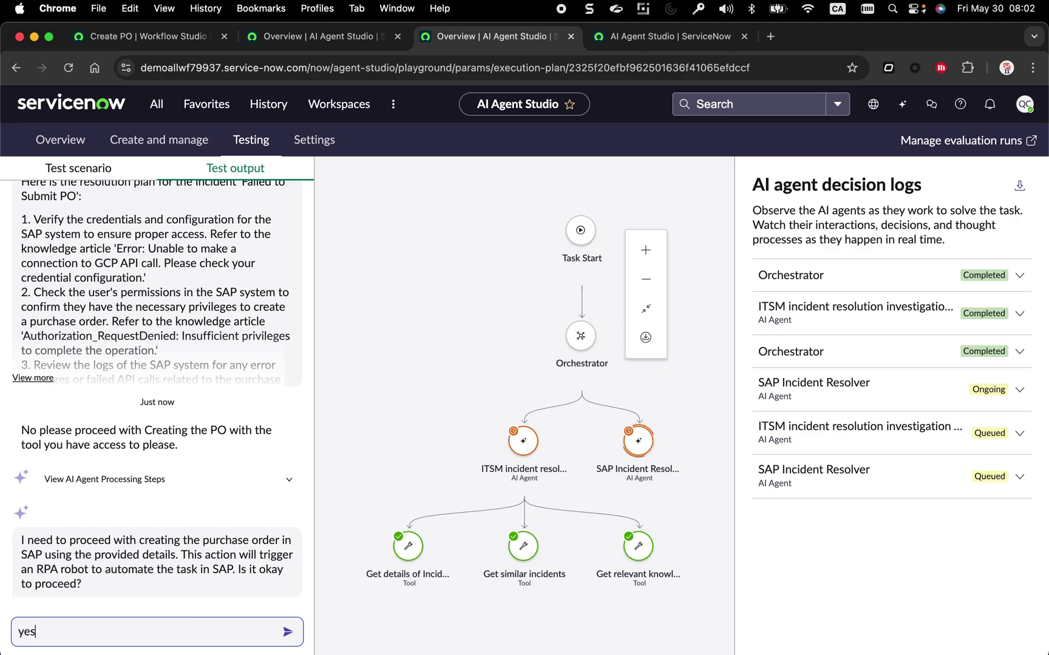
# Step: Send the 'yes' approval so the agent triggers the RPA robot
pyautogui.click(286, 632)
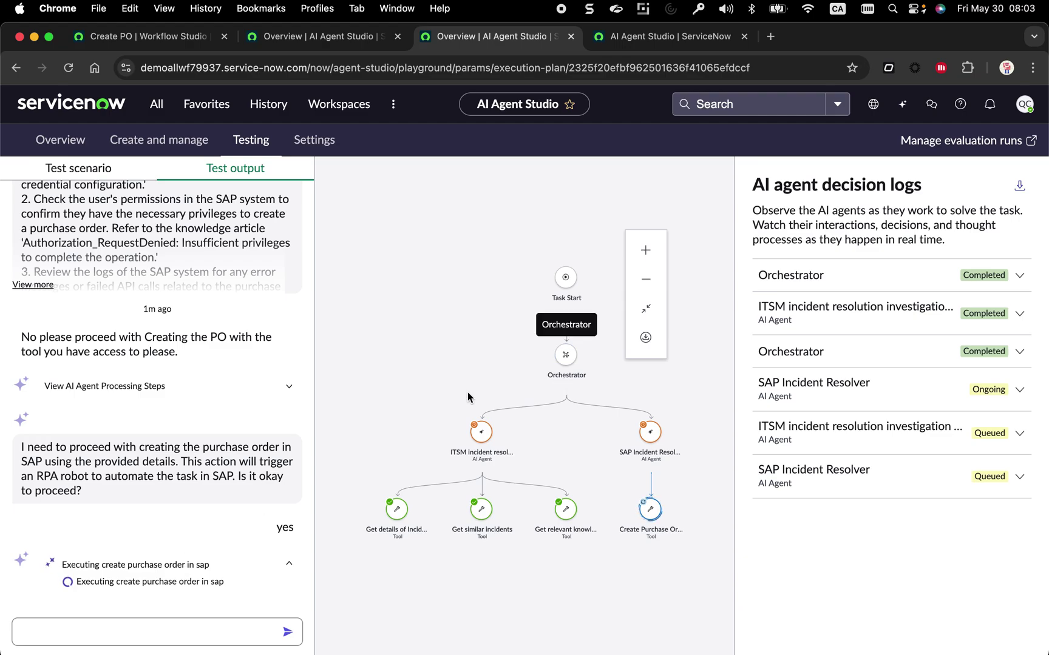
pyautogui.hotkey('ctrl', 'Right')
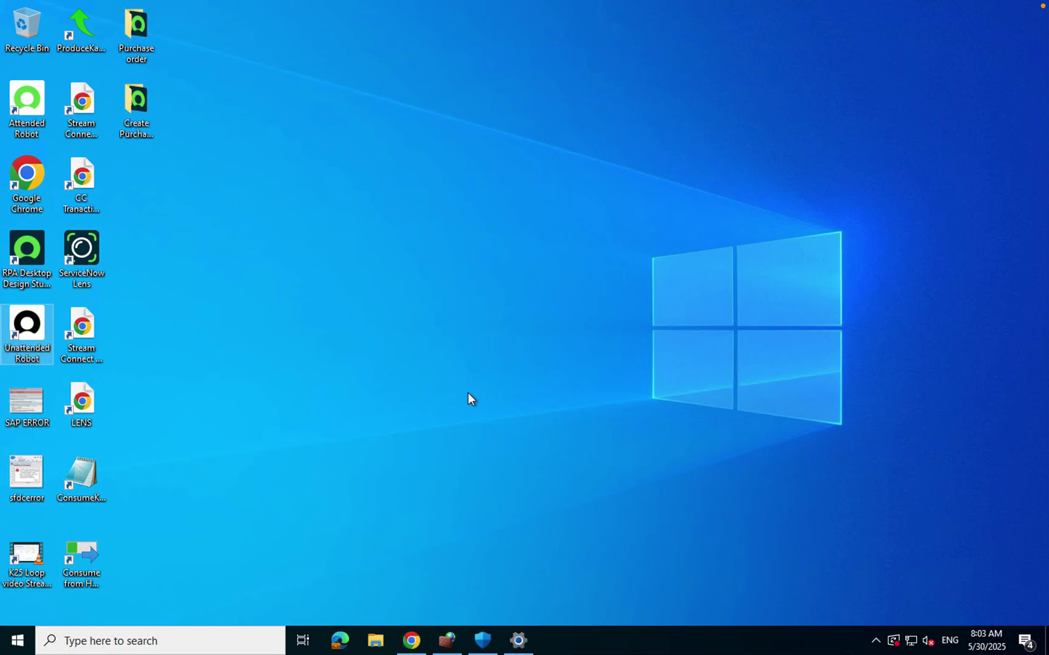
# Step: Return from the Windows remote desktop to the AI Agent Studio test output
pyautogui.hotkey('ctrl', 'Left')
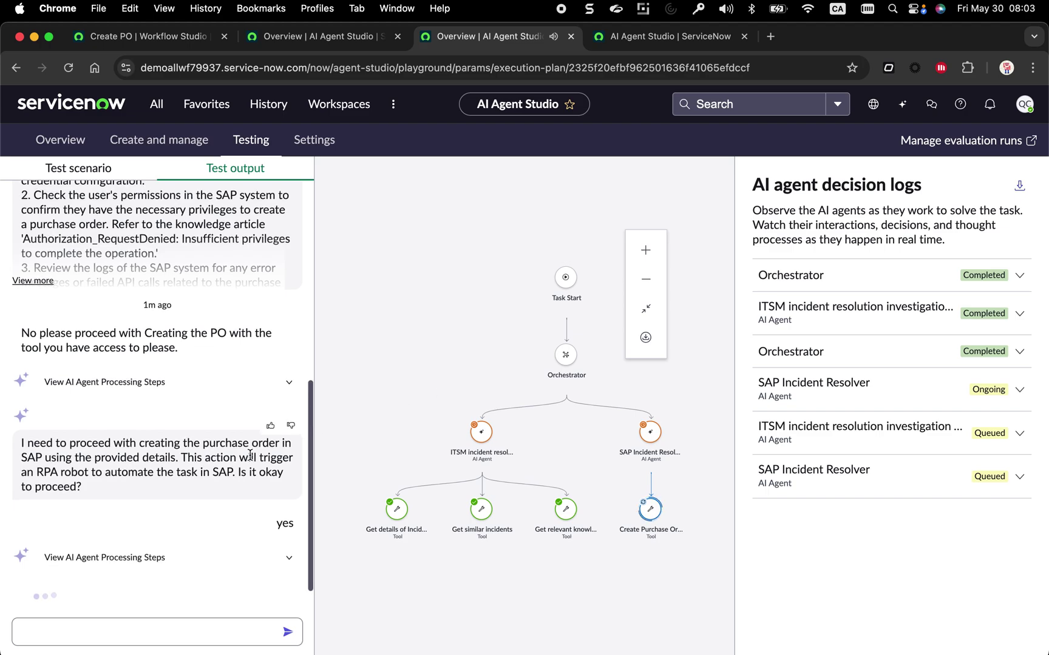